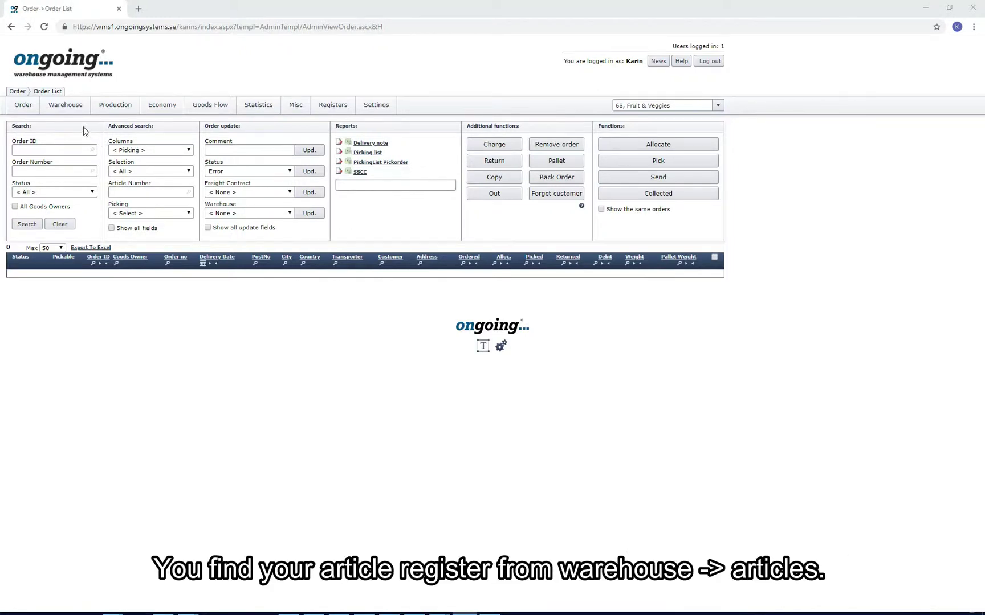
# Bring up the Warehouse tab's overview of warehouse functions
pyautogui.click(71, 114)
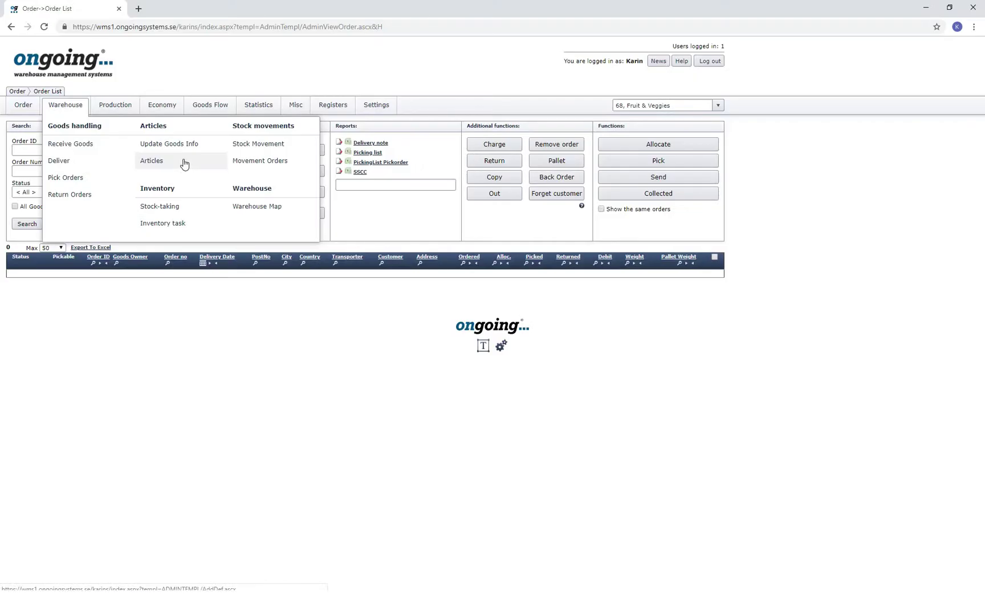
# Start a new article with number 78556 and name Apple Juice, then show the unit choices
pyautogui.click(183, 164)
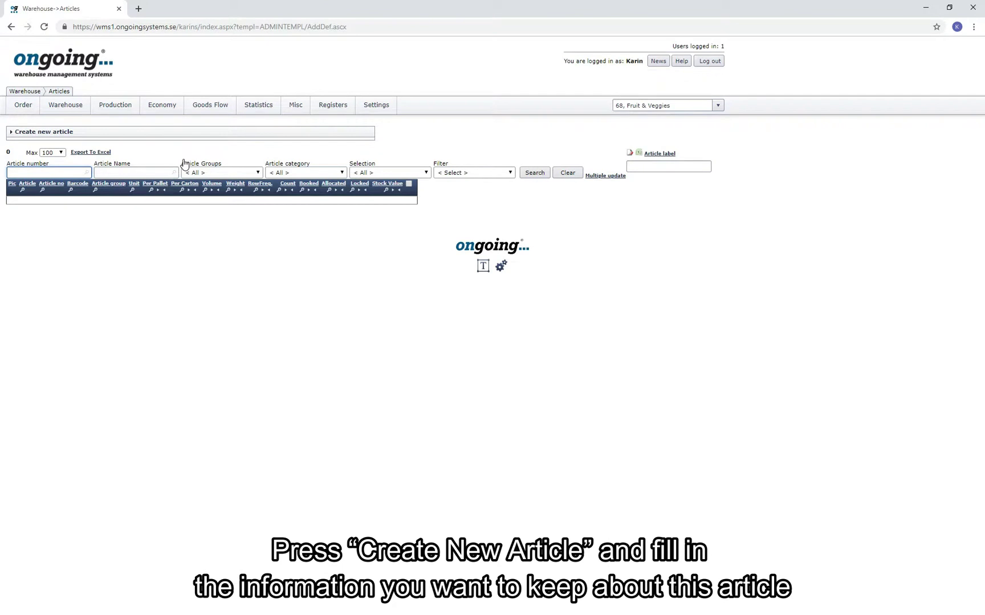
pyautogui.click(183, 131)
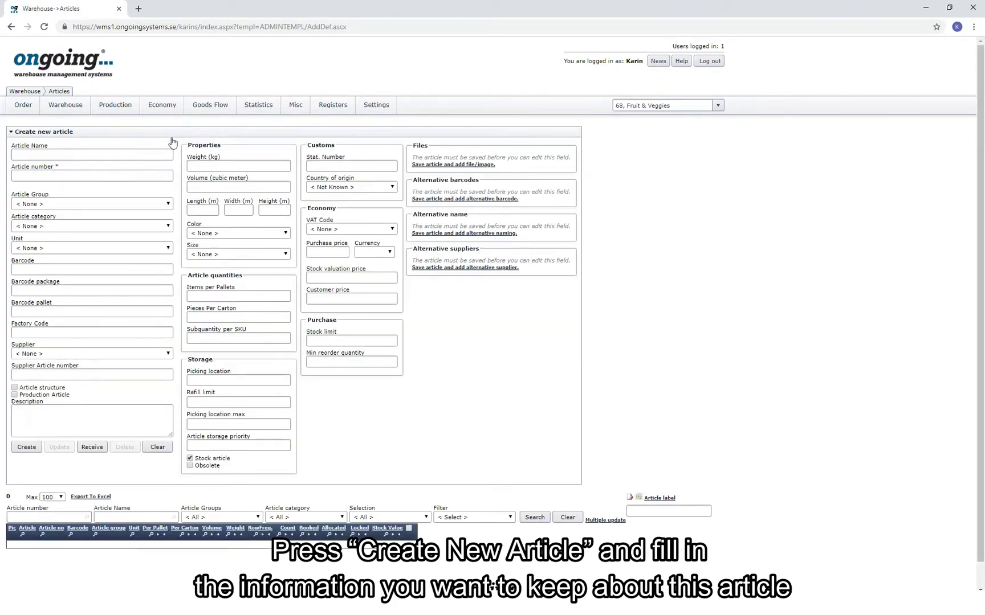
pyautogui.click(131, 176)
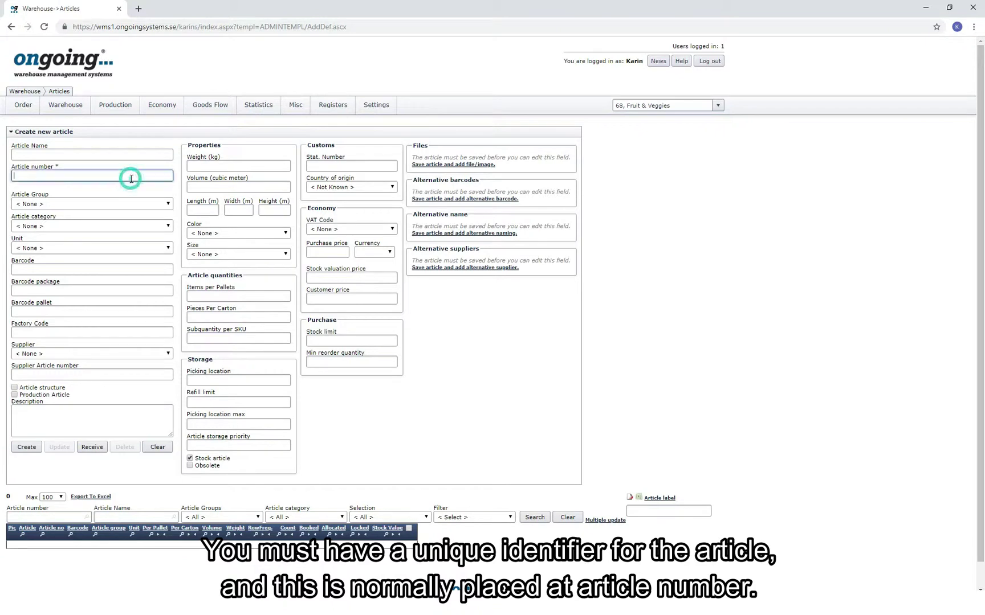
pyautogui.write('78556')
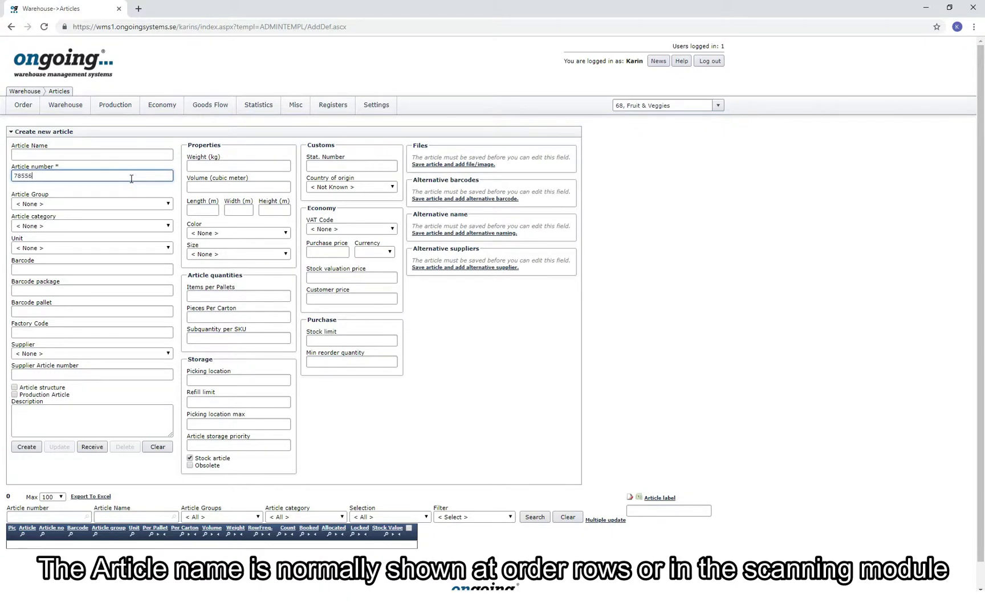
pyautogui.click(147, 155)
pyautogui.write('A')
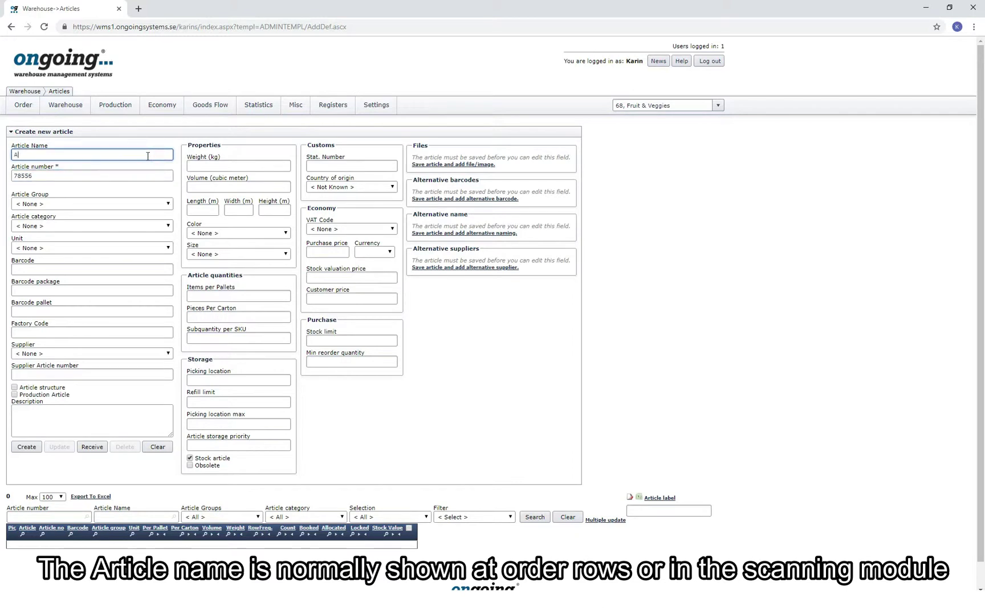
pyautogui.write('pple Juice')
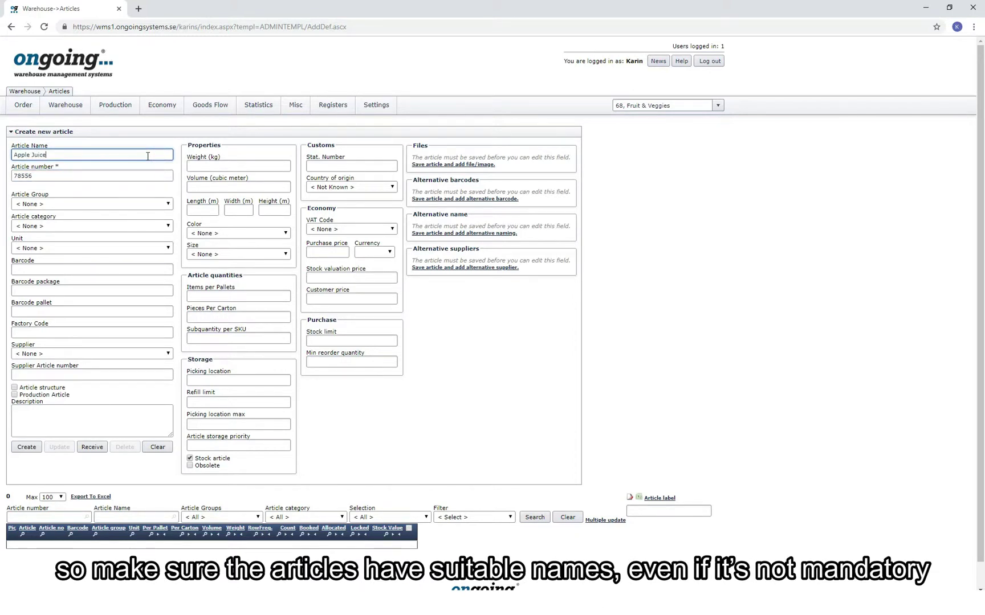
pyautogui.click(168, 249)
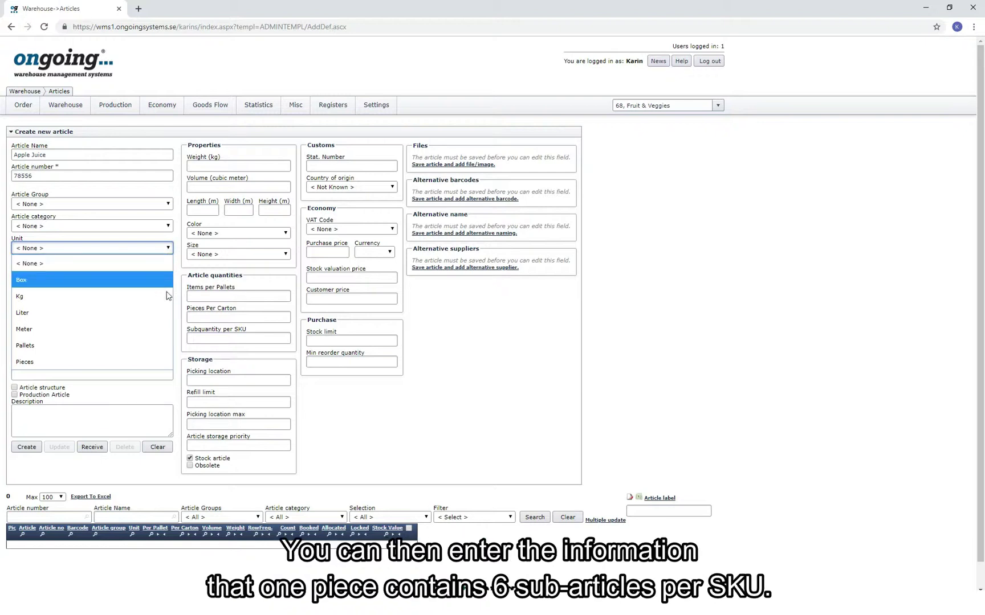
pyautogui.click(162, 362)
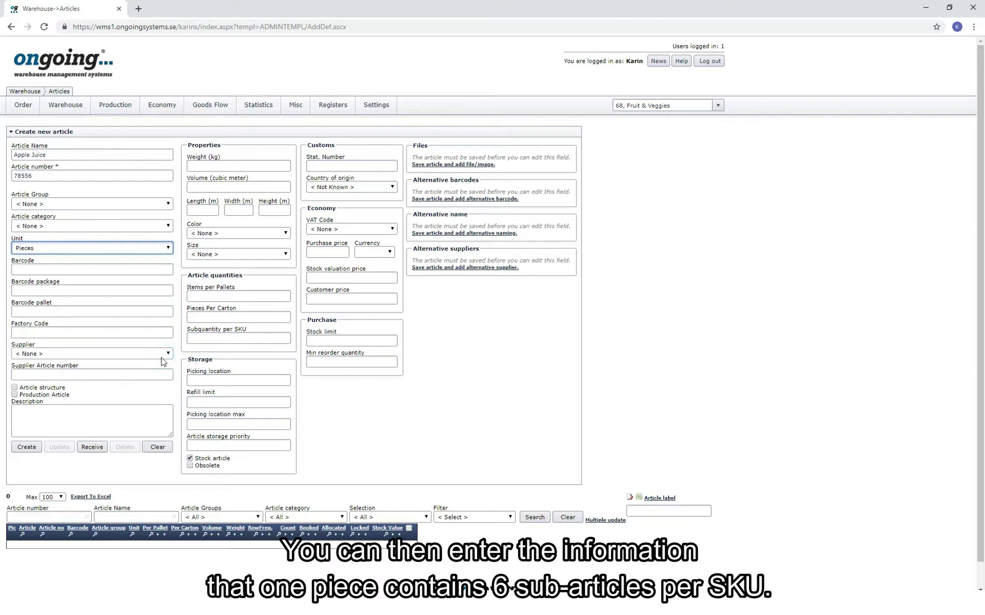
pyautogui.click(208, 339)
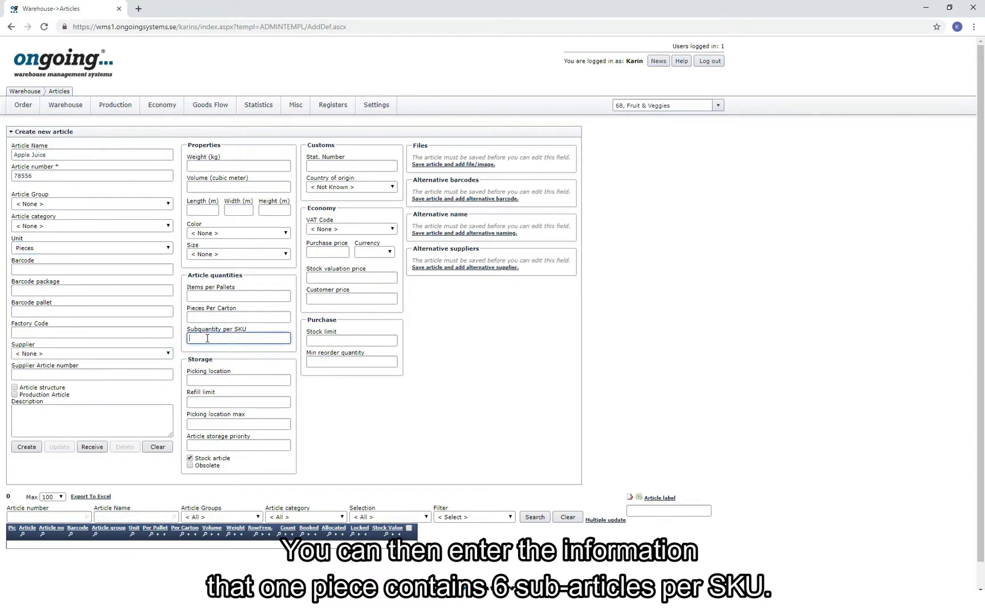
pyautogui.write('6')
pyautogui.click(114, 271)
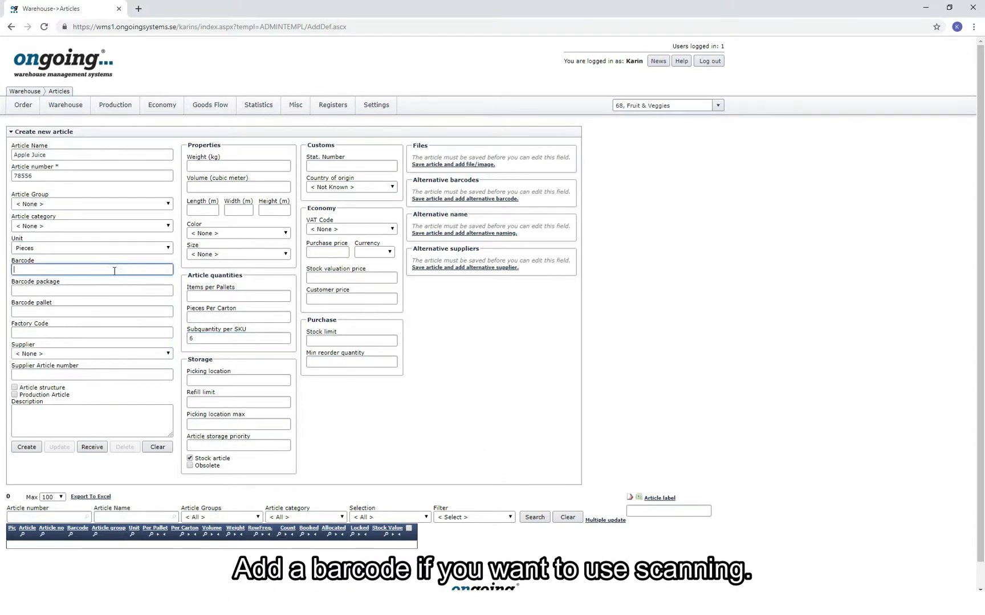
pyautogui.write('7322659859')
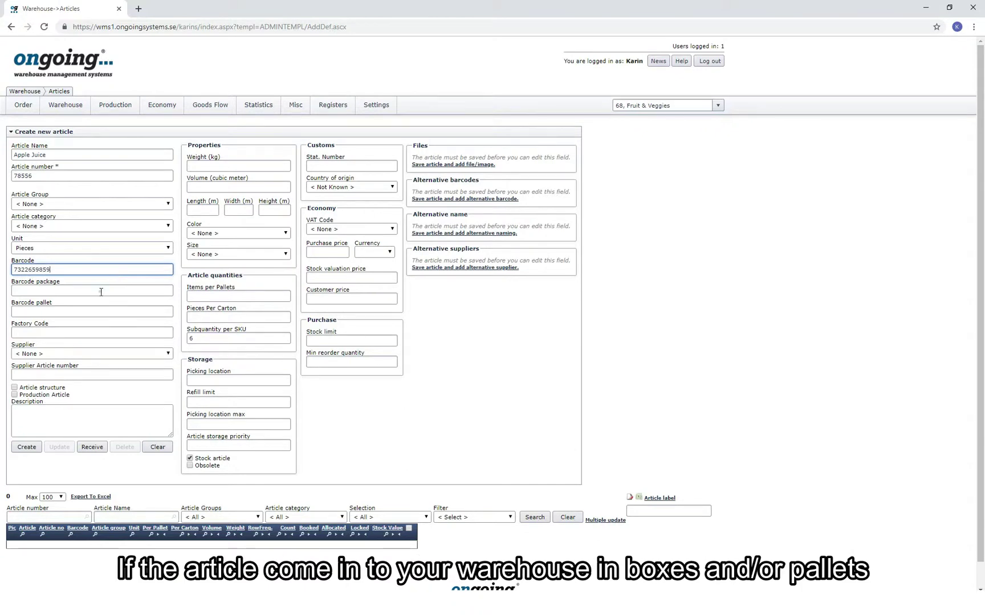
pyautogui.click(101, 291)
pyautogui.write('7986598659')
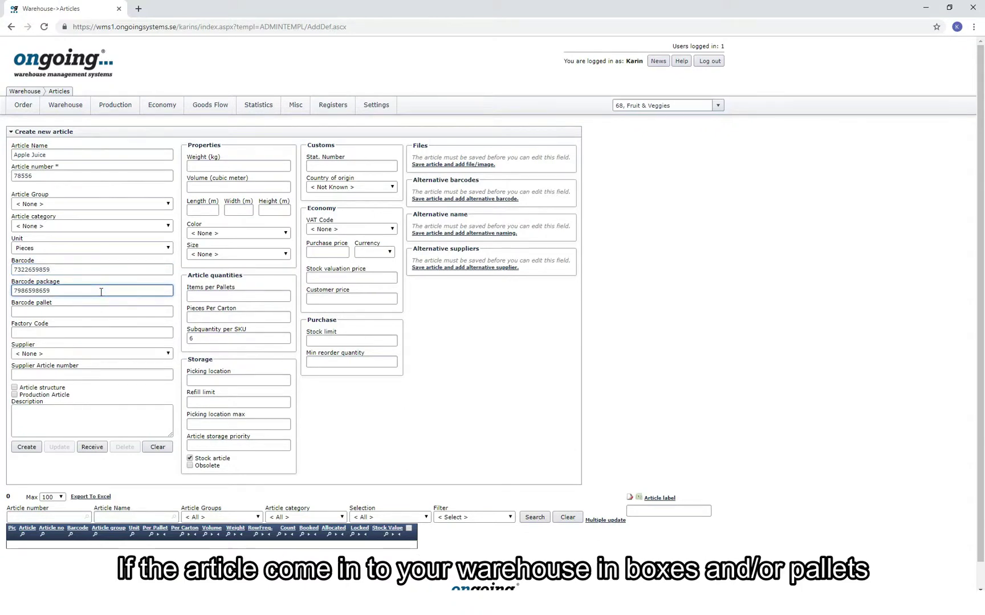
pyautogui.click(91, 312)
pyautogui.write('7458623154')
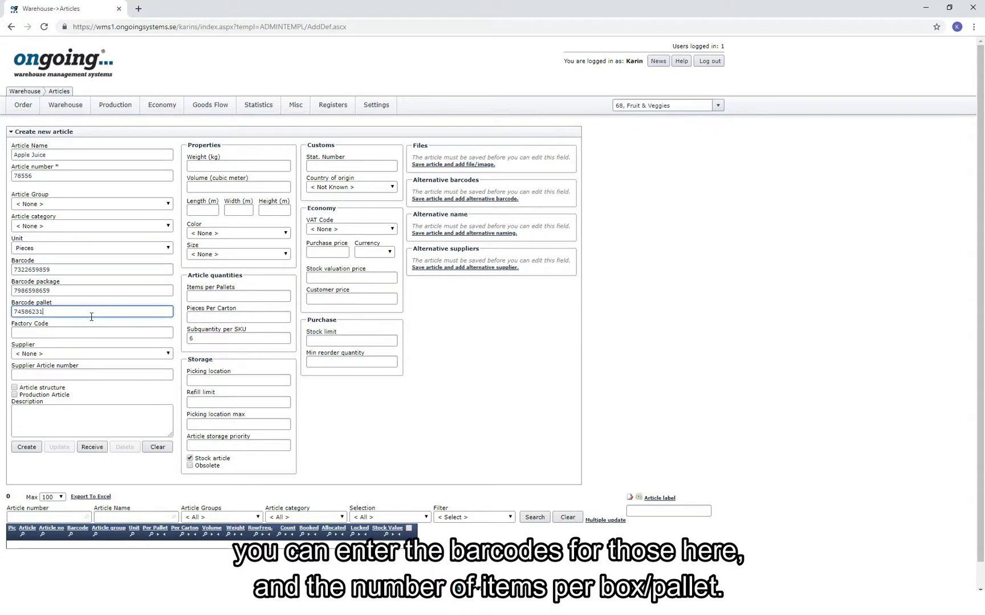
# Set 200 items per pallet, 20 pieces per carton, picking location A10-10, and create the article
pyautogui.click(207, 296)
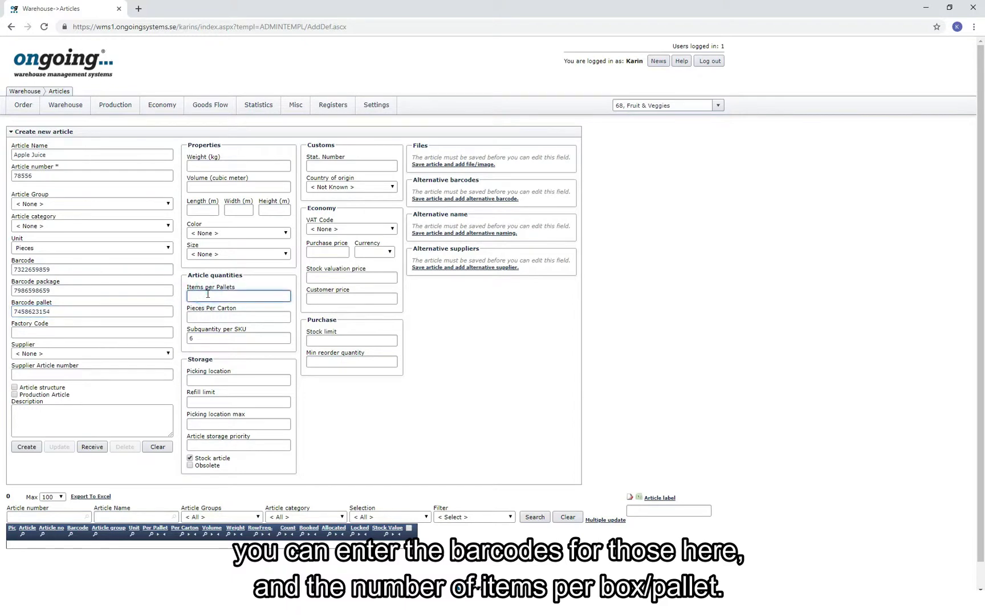
pyautogui.write('200')
pyautogui.click(208, 317)
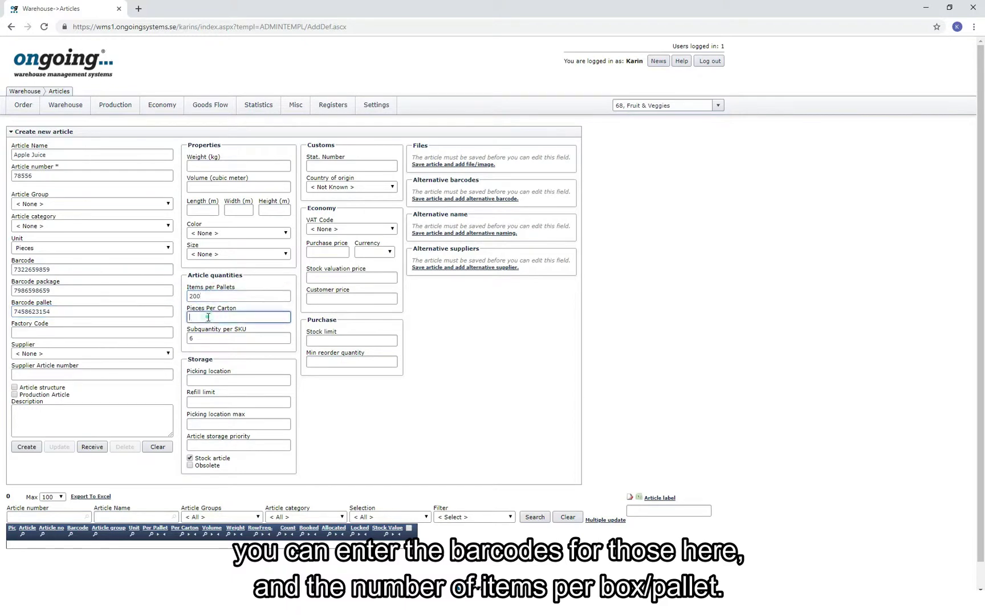
pyautogui.write('20')
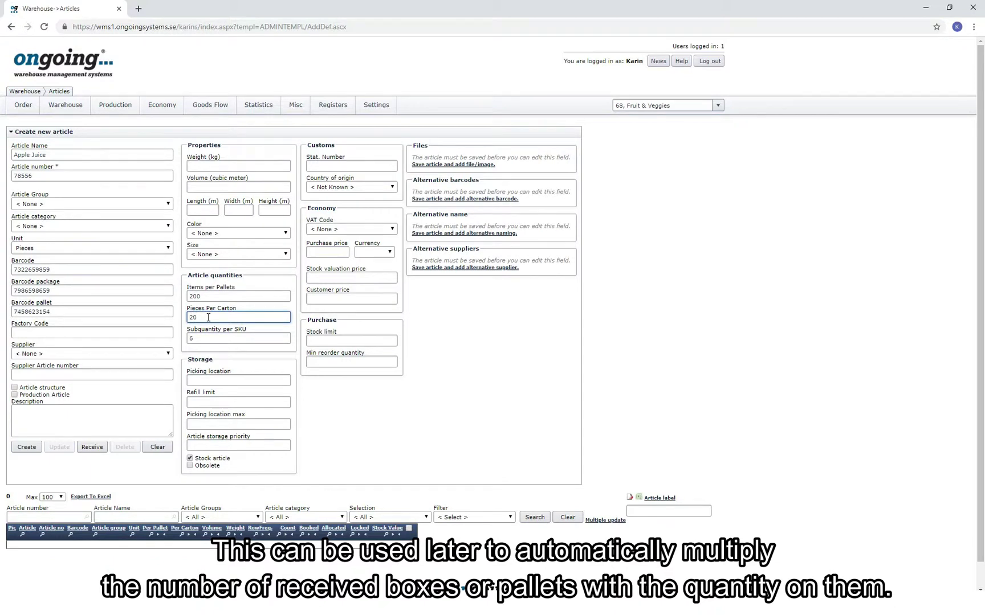
pyautogui.click(228, 382)
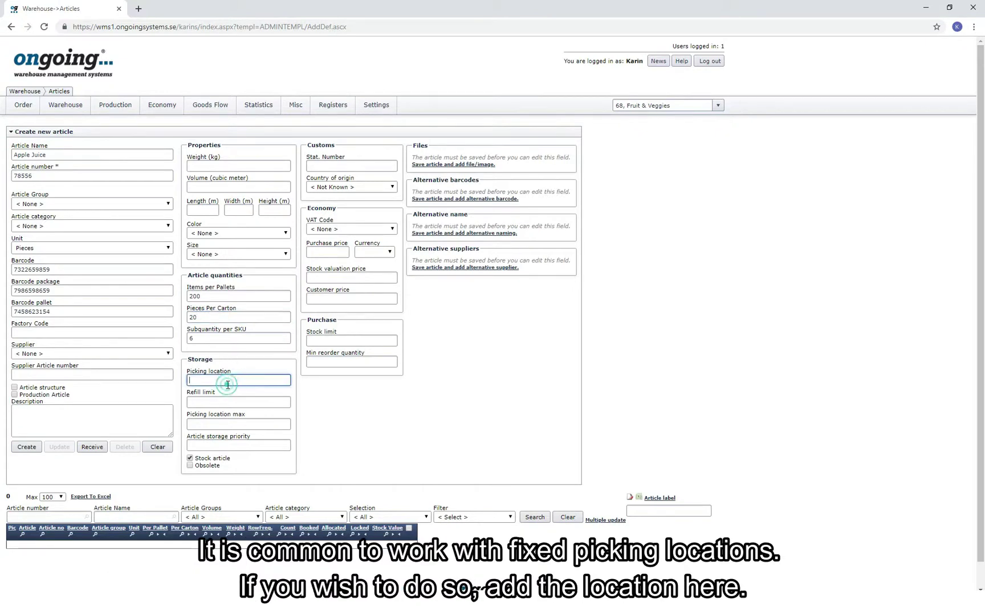
pyautogui.write('A1')
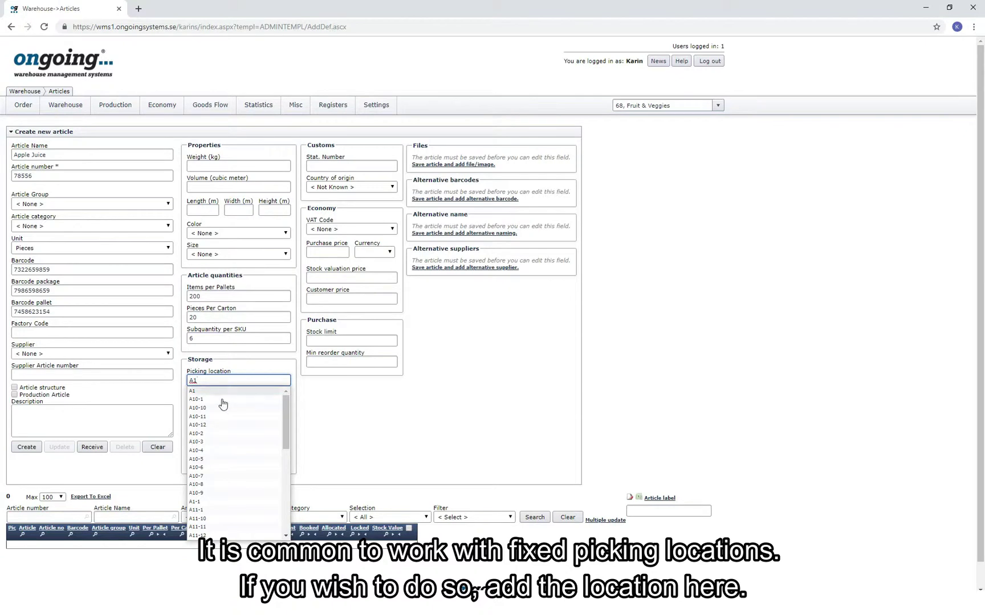
pyautogui.click(220, 406)
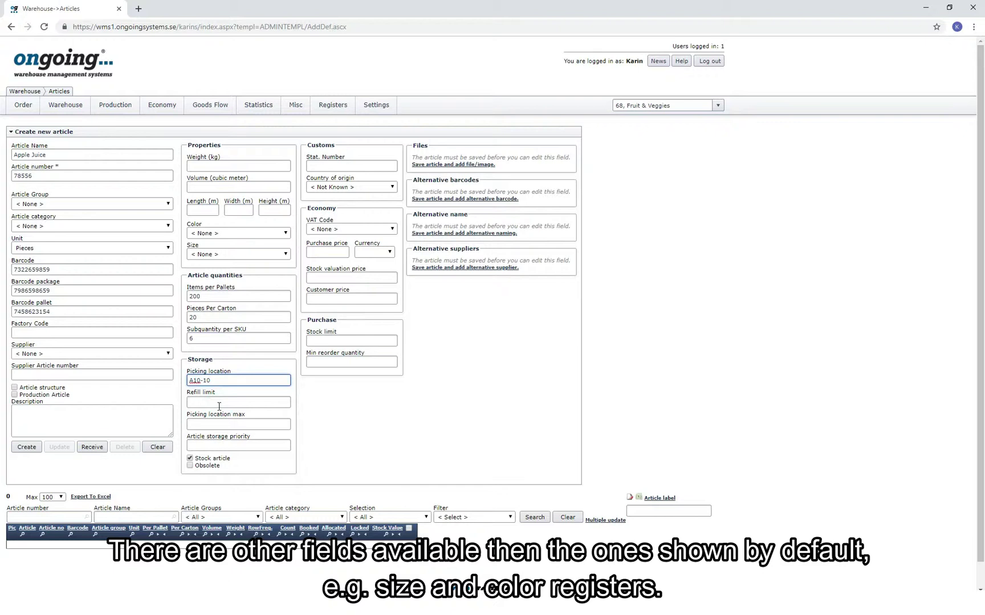
pyautogui.click(26, 450)
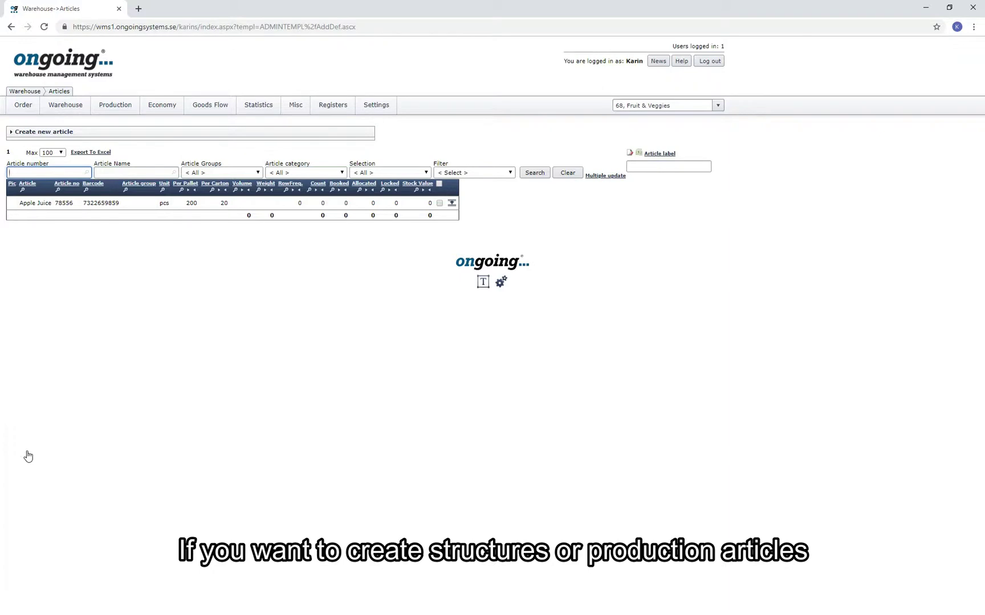
pyautogui.click(155, 132)
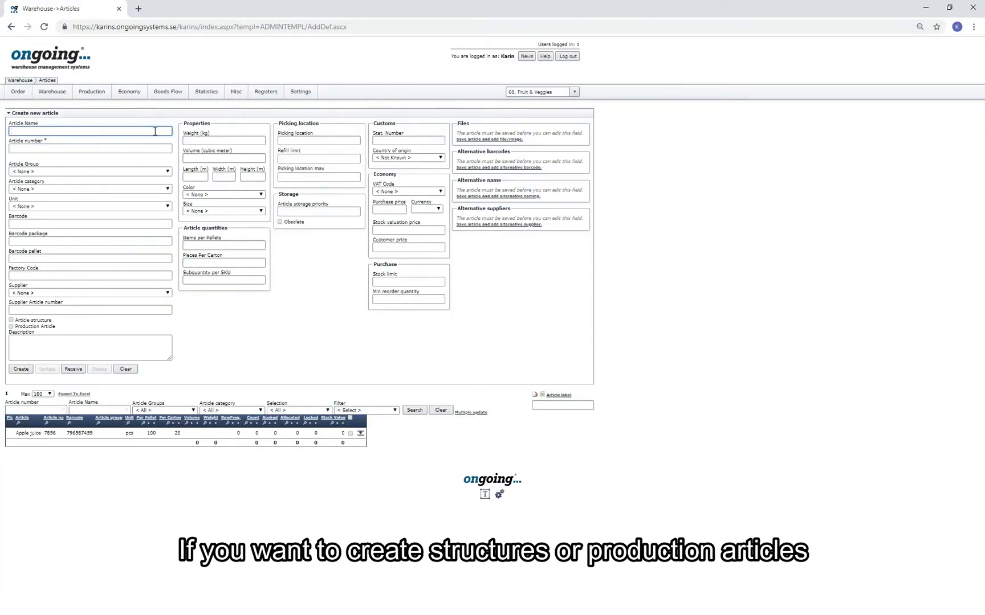
pyautogui.write('Dries Apples')
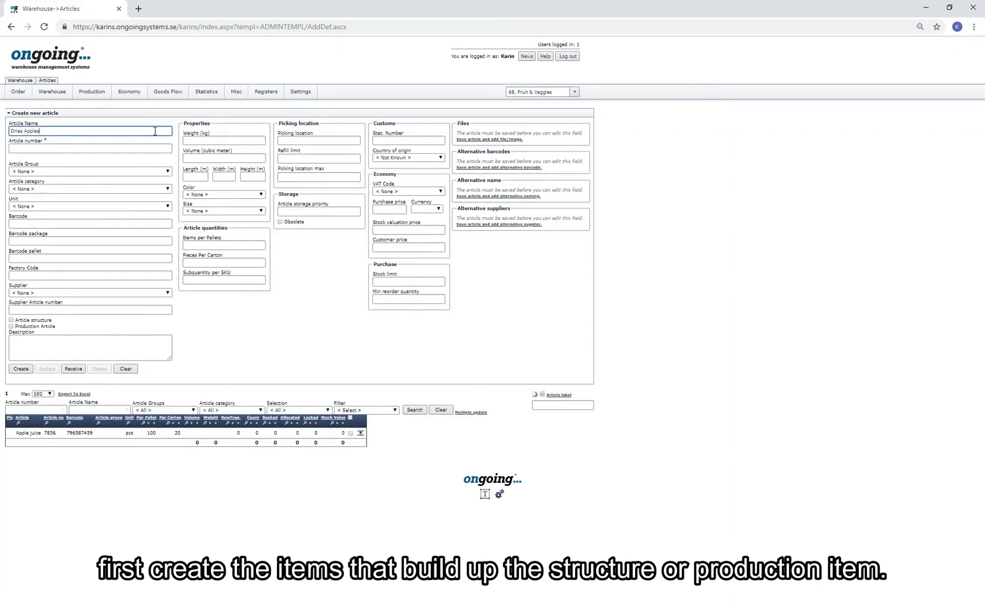
pyautogui.write(' 50 g')
pyautogui.click(92, 146)
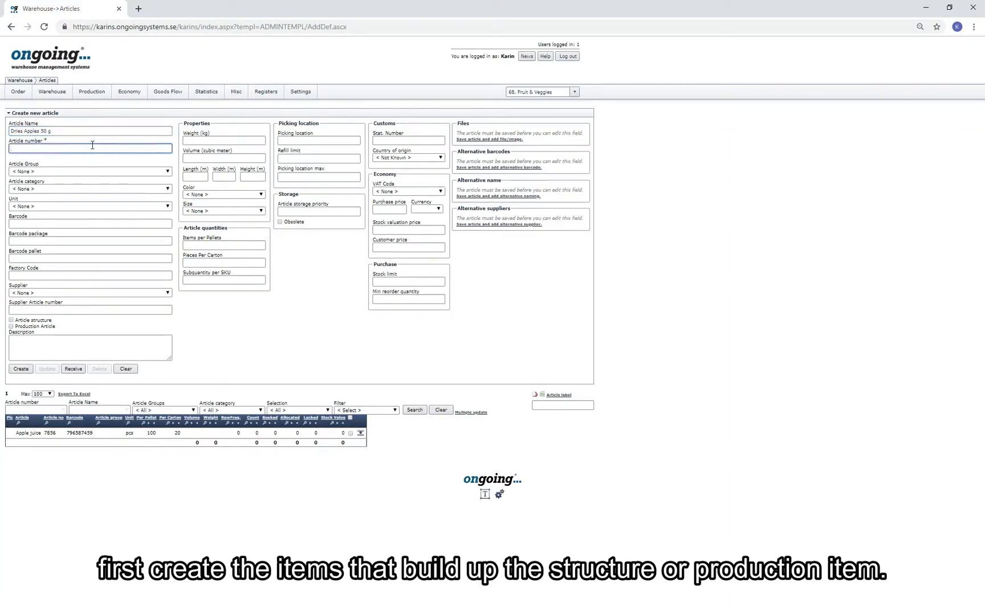
pyautogui.write('9856')
pyautogui.click(29, 223)
pyautogui.write('1548754654255')
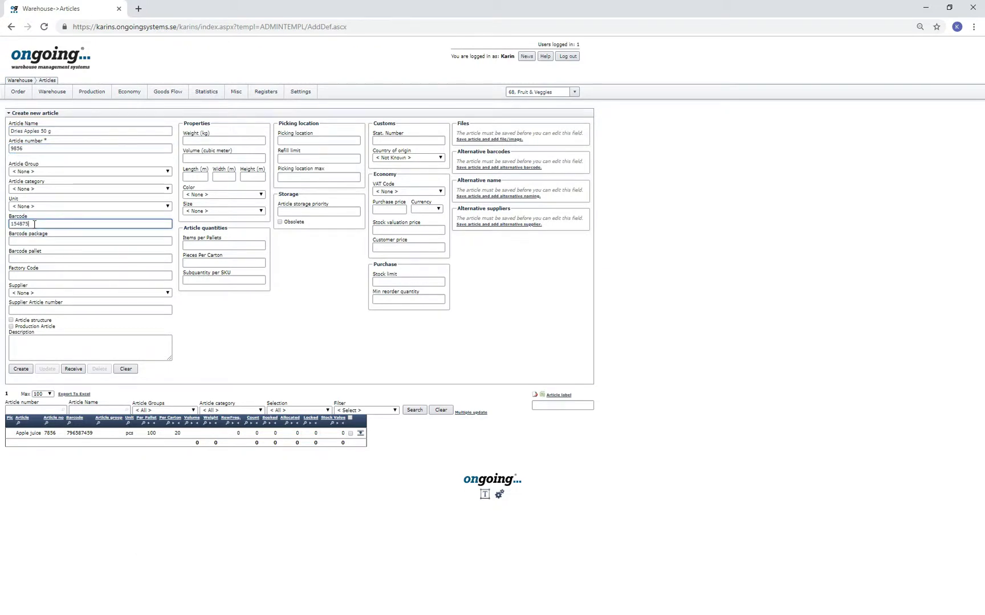
pyautogui.click(21, 369)
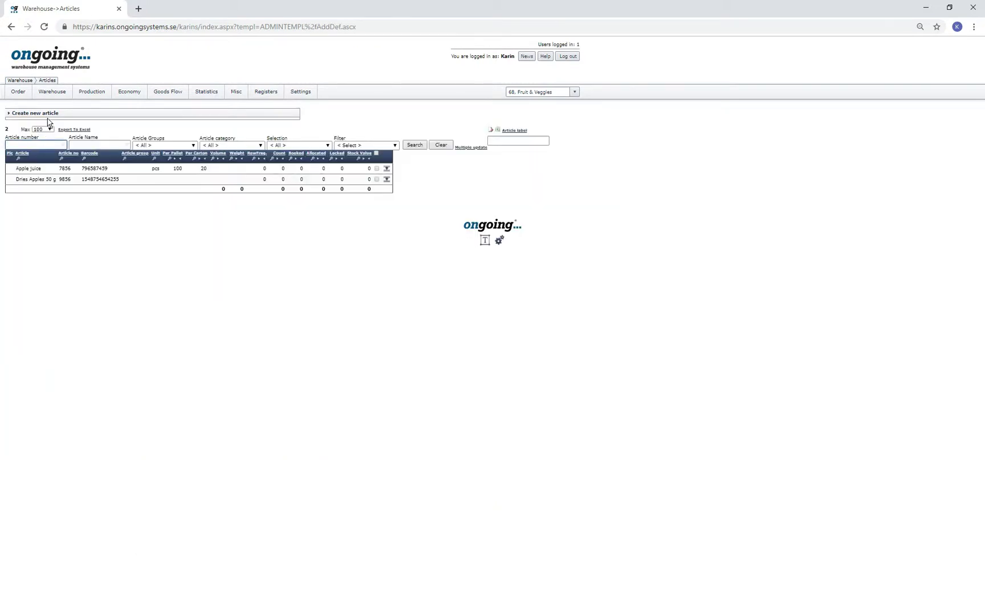
pyautogui.click(40, 132)
pyautogui.write('Dried')
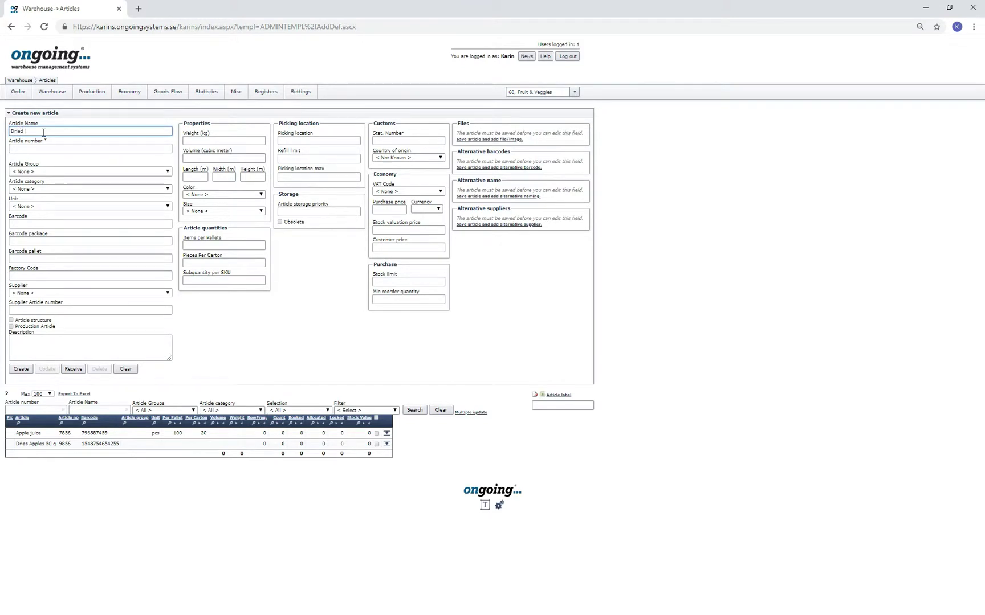
pyautogui.write(' Banana 100 g')
pyautogui.click(60, 145)
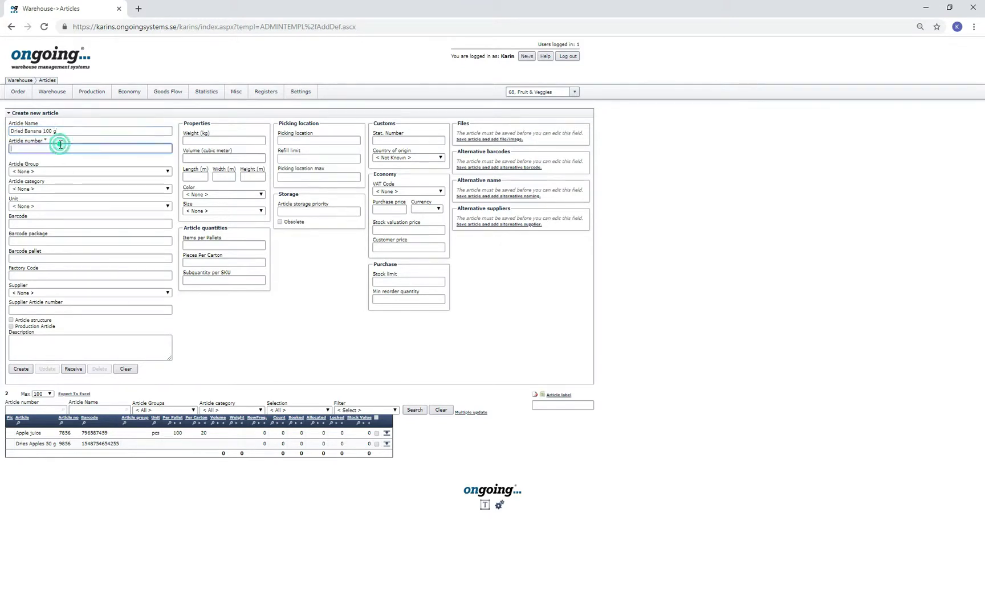
pyautogui.write('8965')
pyautogui.click(34, 223)
pyautogui.write('6598765234')
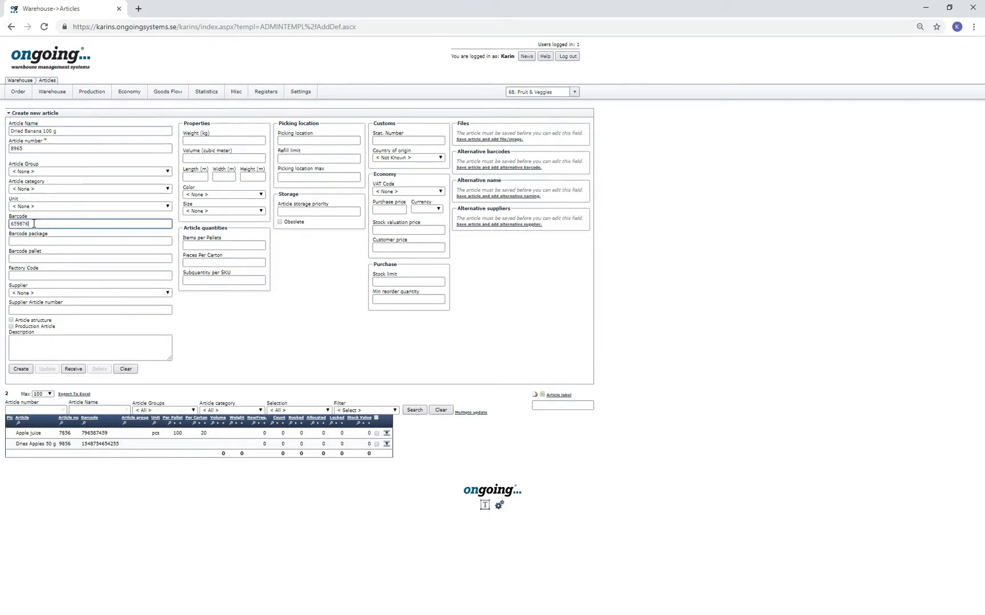
pyautogui.click(21, 369)
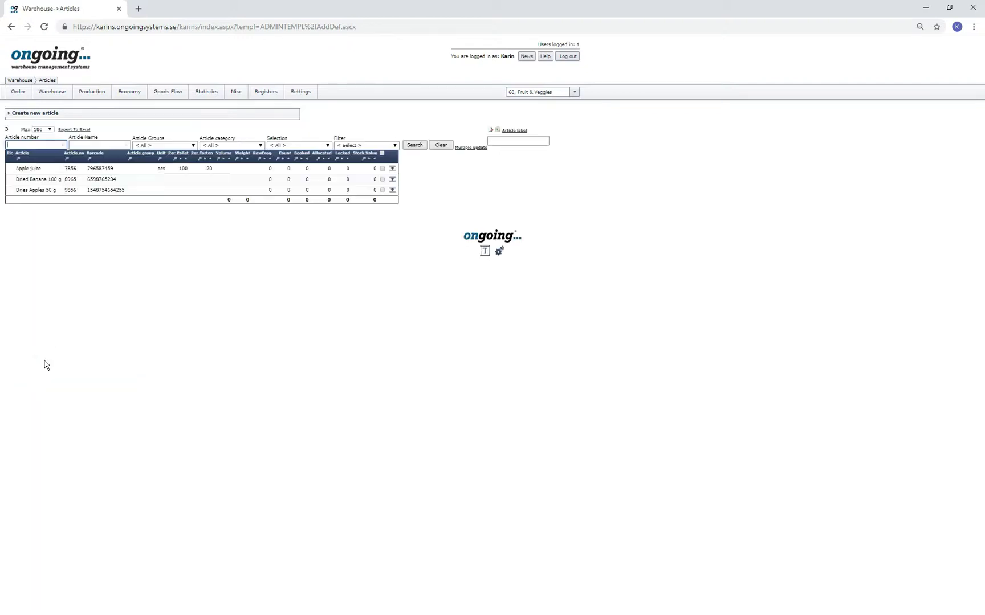
# Create article 'Fruit mix', number 7745, marked as an article structure
pyautogui.click(44, 113)
pyautogui.click(43, 131)
pyautogui.write('Fruit mix')
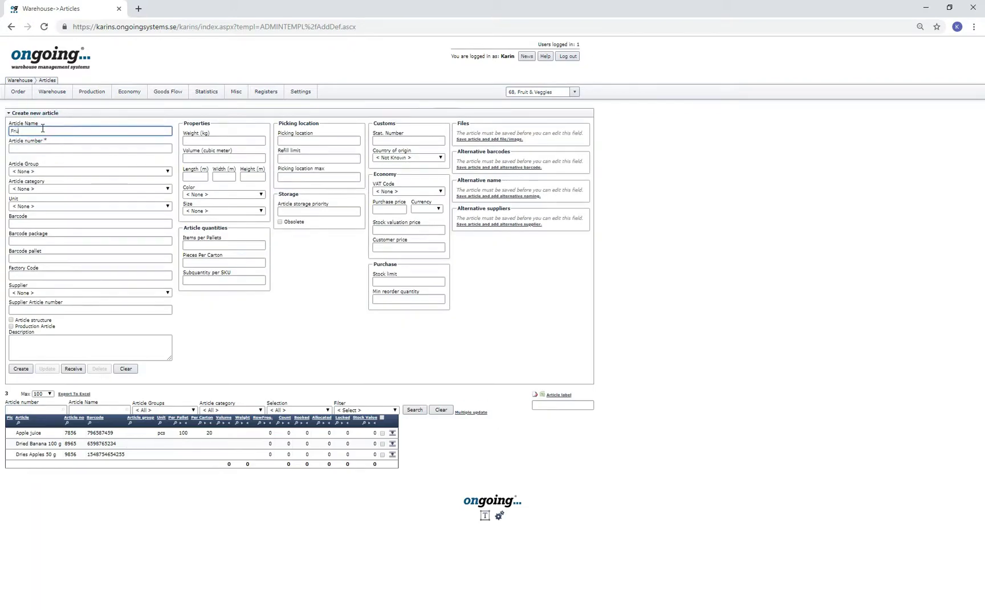
pyautogui.click(39, 148)
pyautogui.write('7745')
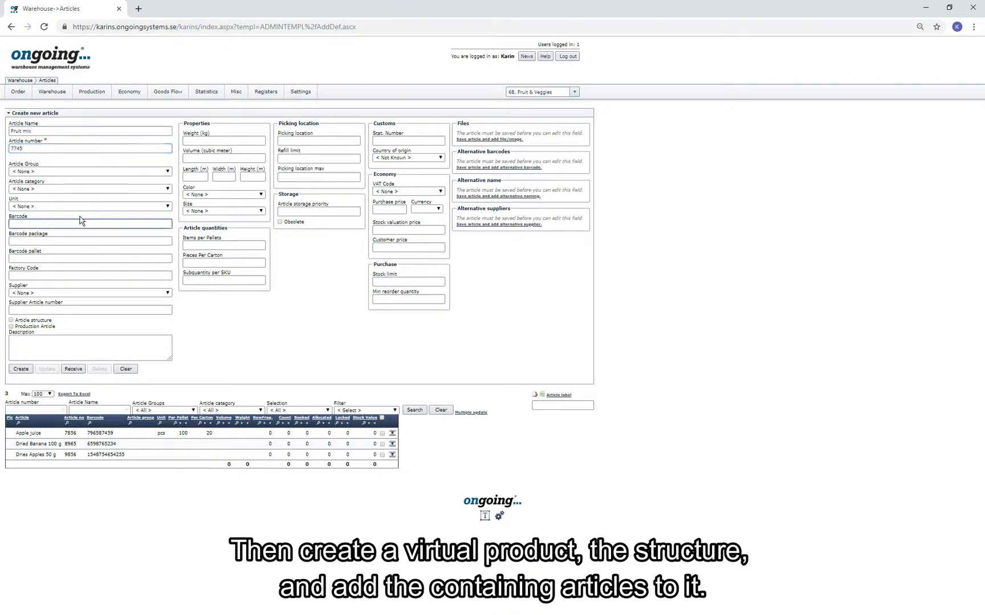
pyautogui.click(11, 321)
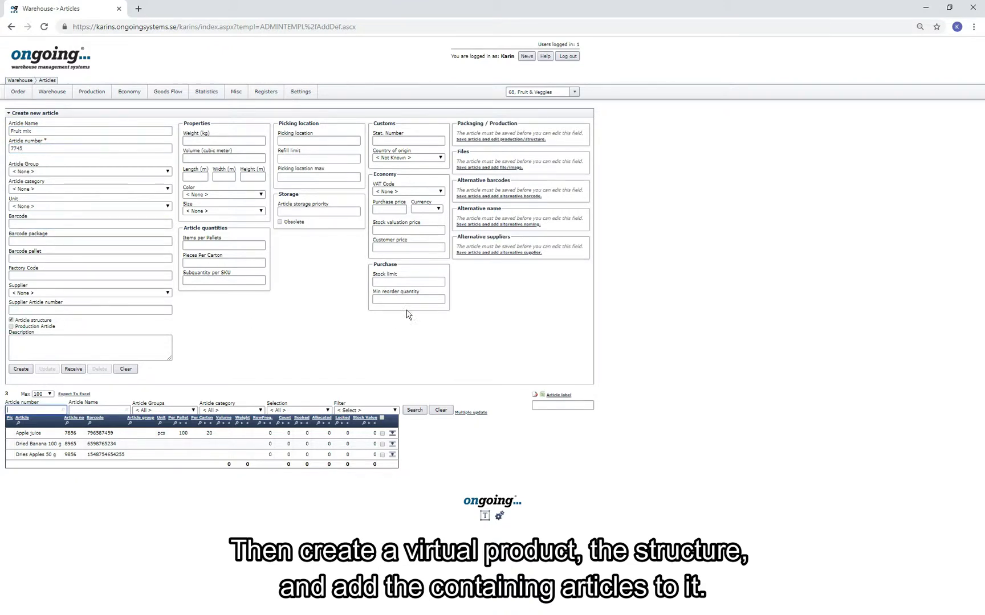
pyautogui.click(510, 139)
# Add structure components: 4 Dries Apples 50 g and 2 Dried Banana 100 g
pyautogui.click(487, 141)
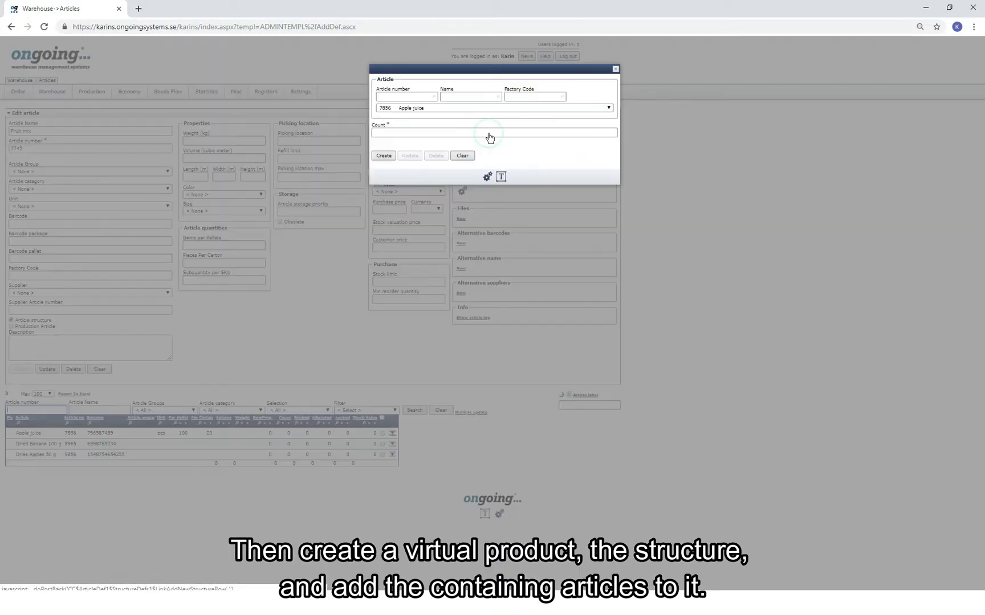
pyautogui.click(411, 108)
pyautogui.click(413, 137)
pyautogui.click(410, 135)
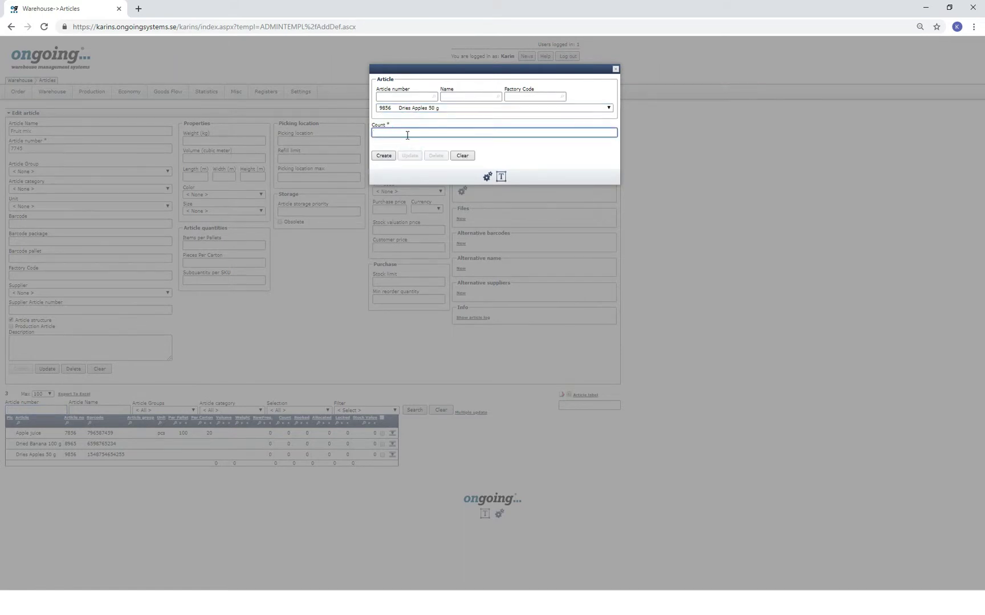
pyautogui.write('4')
pyautogui.click(390, 156)
pyautogui.click(480, 137)
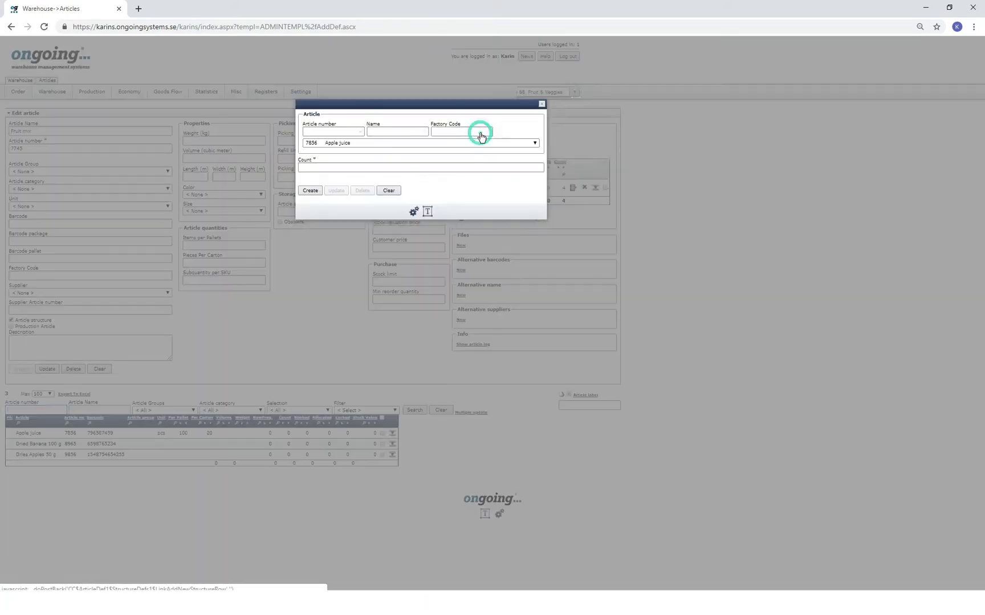
pyautogui.click(477, 134)
pyautogui.click(477, 109)
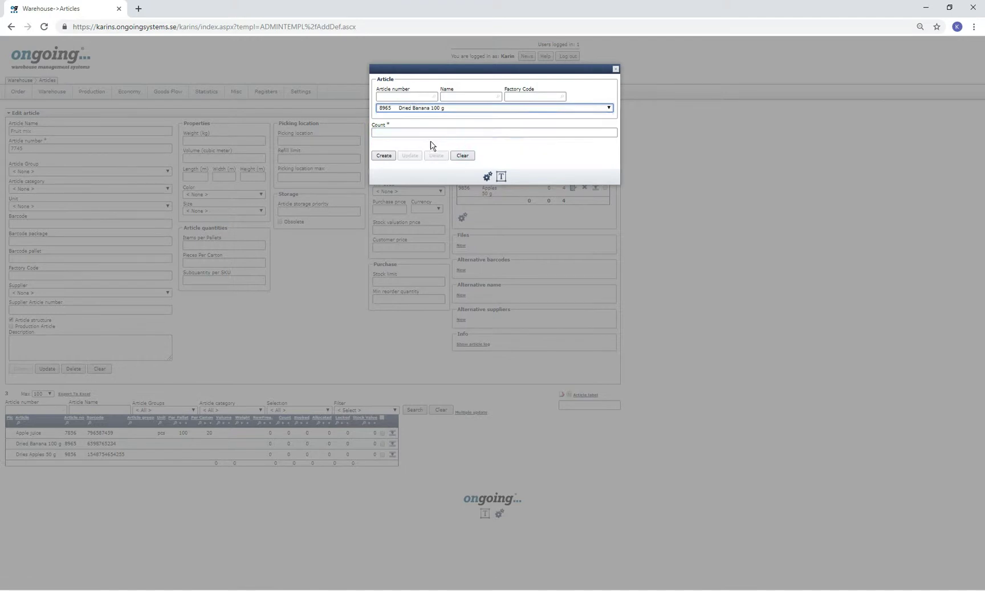
pyautogui.click(430, 133)
pyautogui.write('2')
pyautogui.click(384, 155)
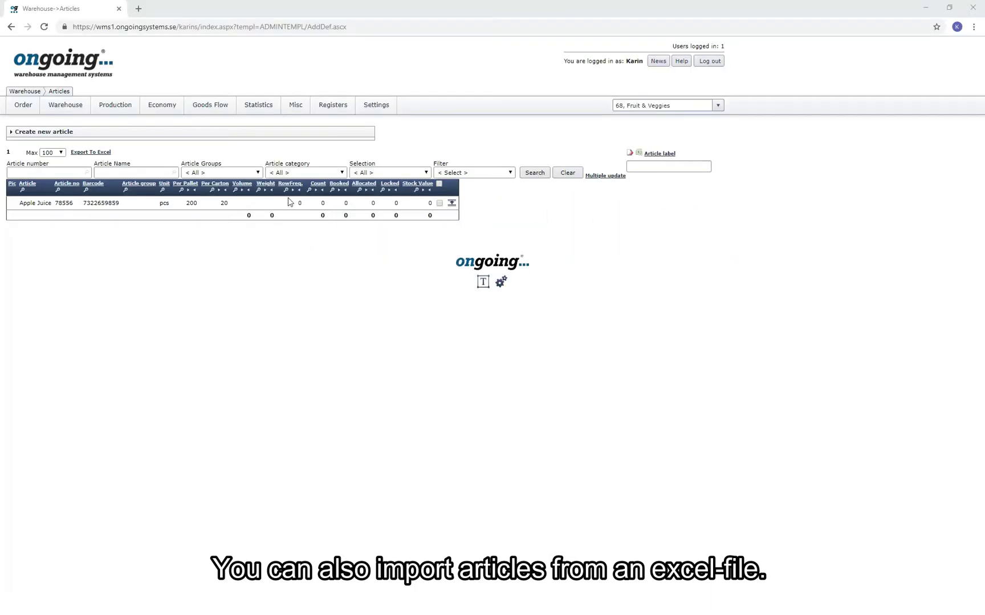
# Download the article import template from Import > Articles and open the csv in Excel
pyautogui.moveTo(327, 110)
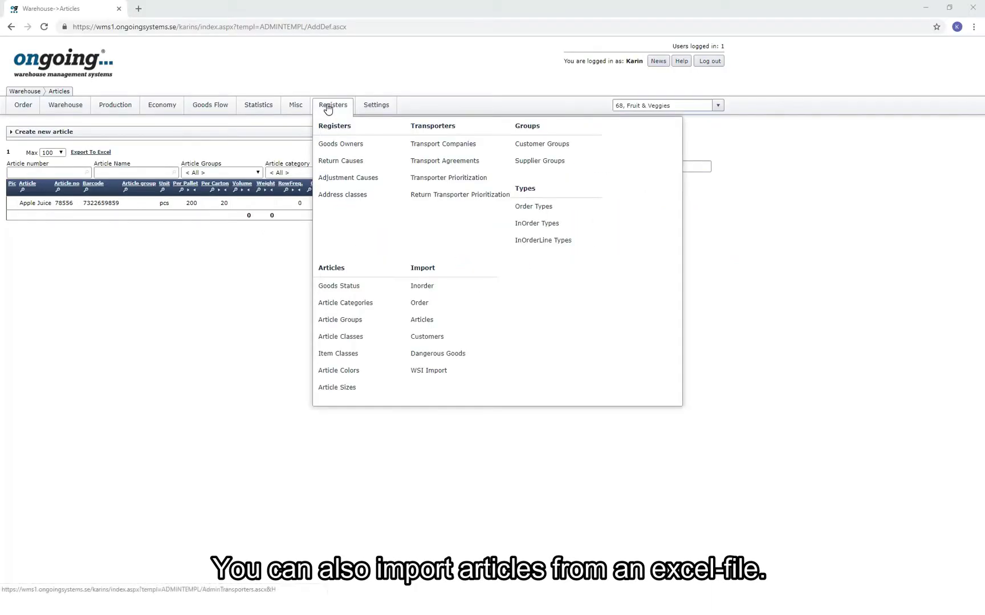
pyautogui.click(440, 326)
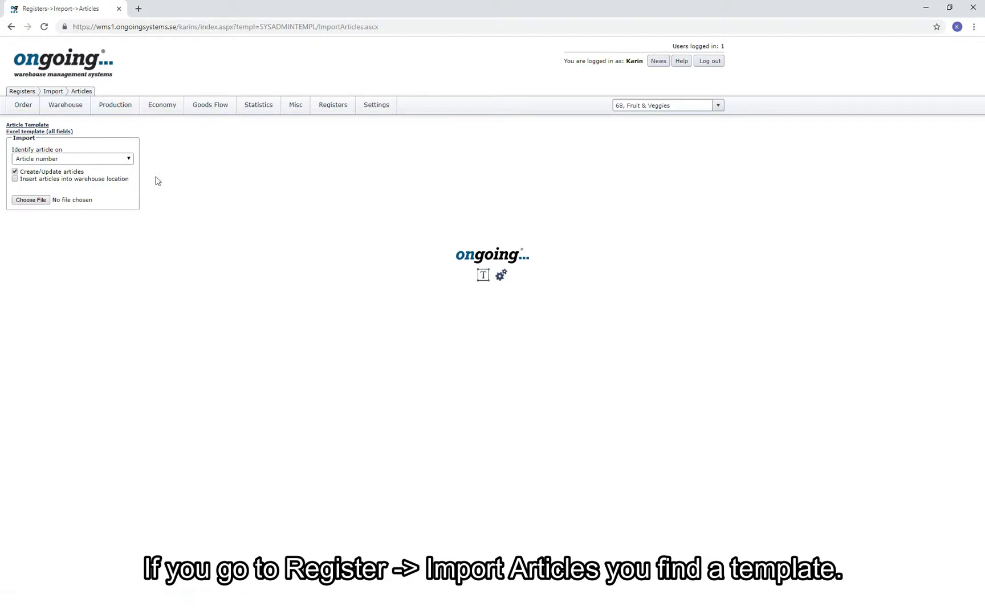
pyautogui.click(40, 126)
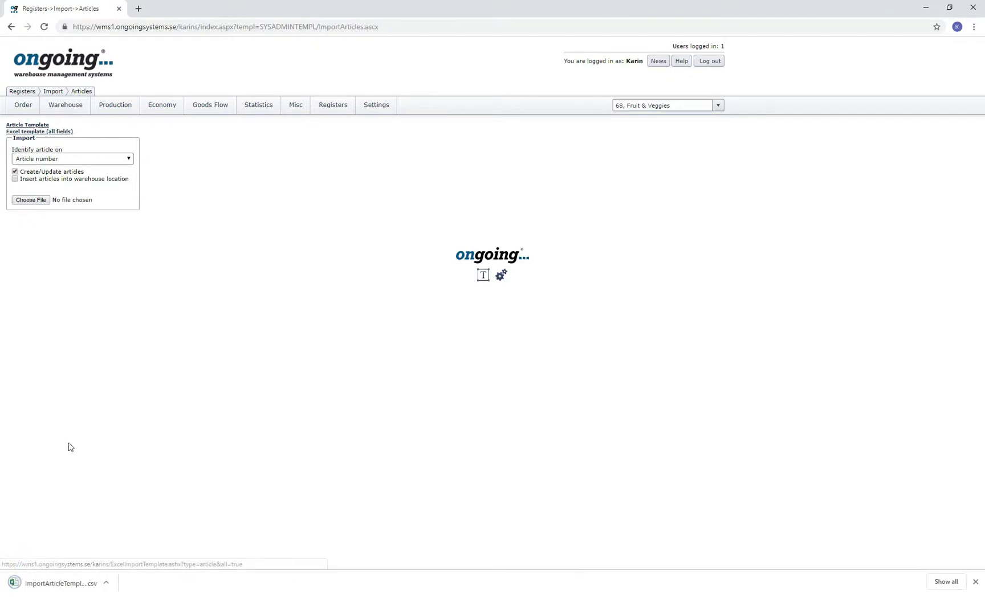
pyautogui.click(68, 581)
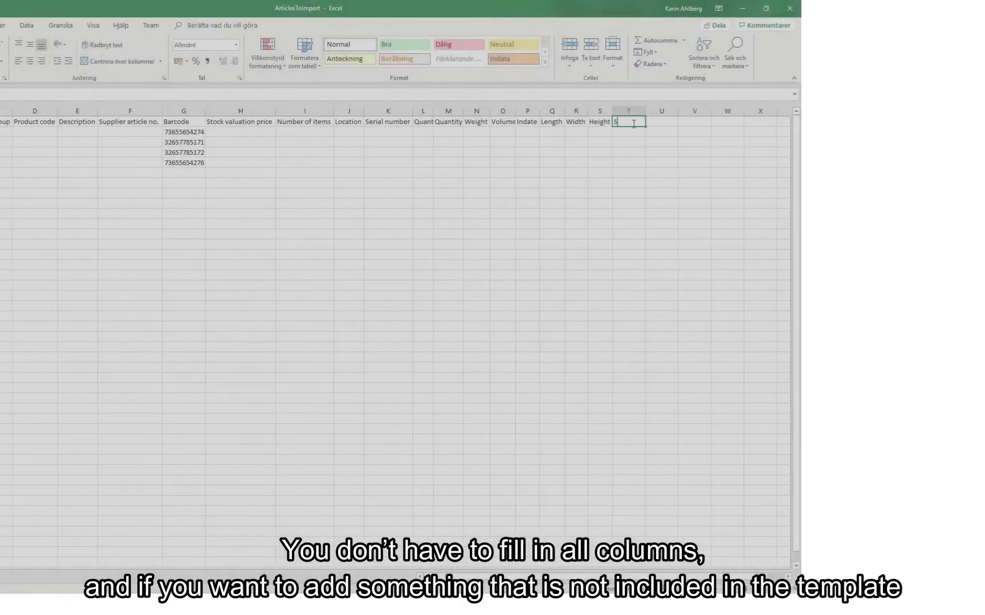
# Add an SKU column with 'pcs' filled down for all four articles
pyautogui.write('KU')
pyautogui.click(635, 135)
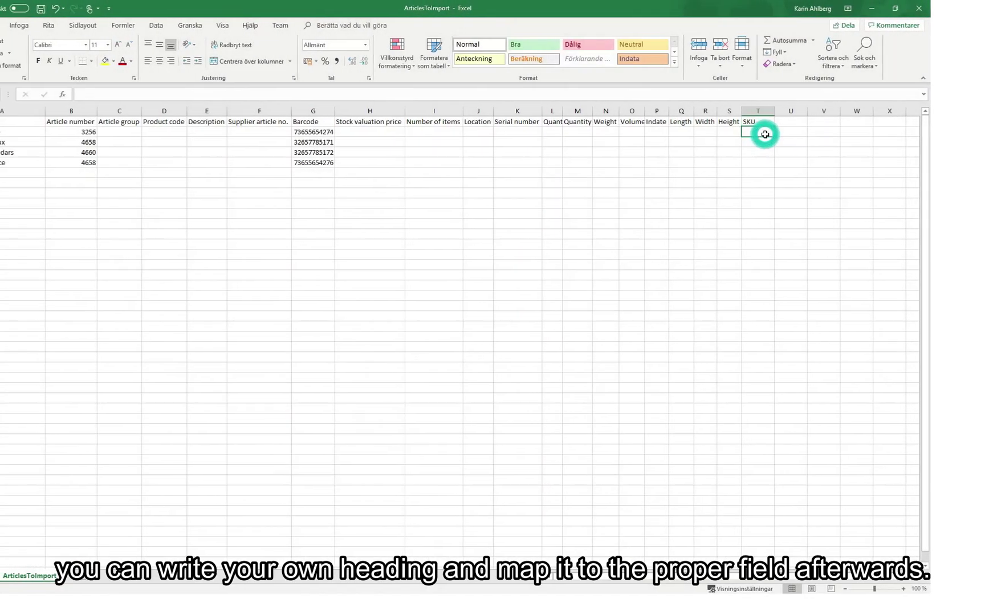
pyautogui.write('pcs')
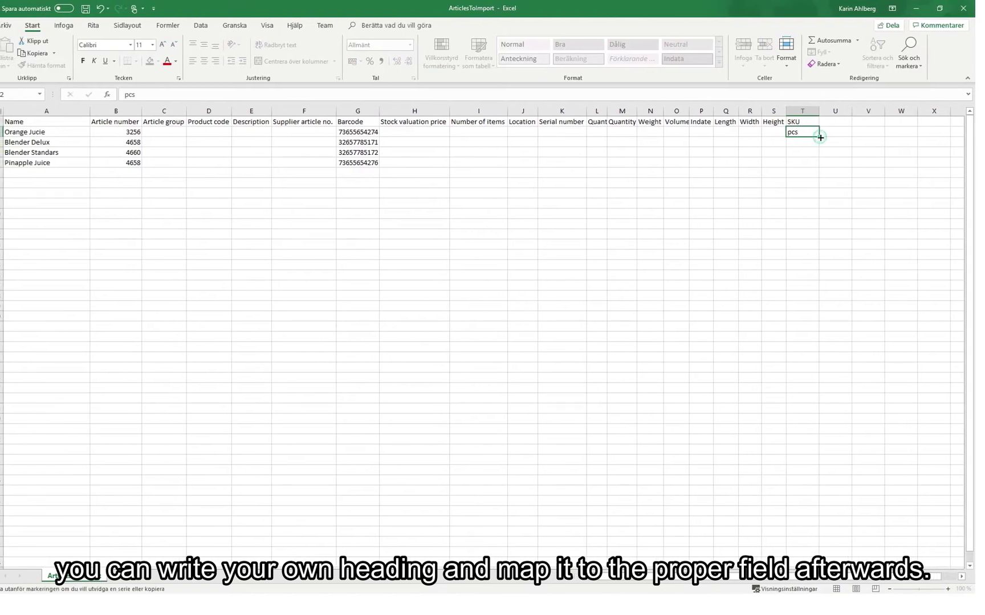
pyautogui.moveTo(820, 137); pyautogui.dragTo(817, 166)
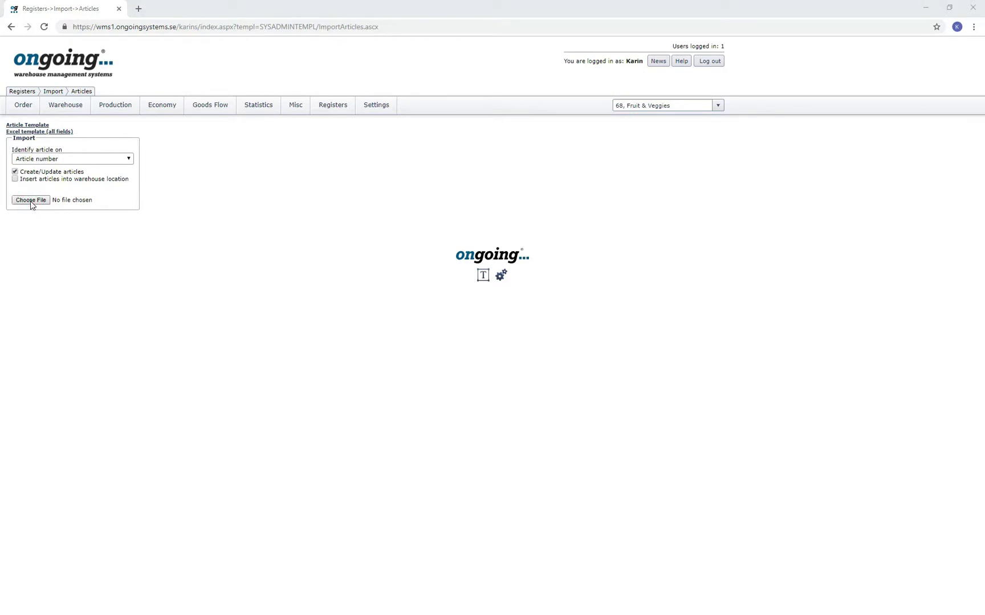
# Load the ArticlesToImport file into the WMS import preview
pyautogui.click(31, 201)
pyautogui.click(235, 69)
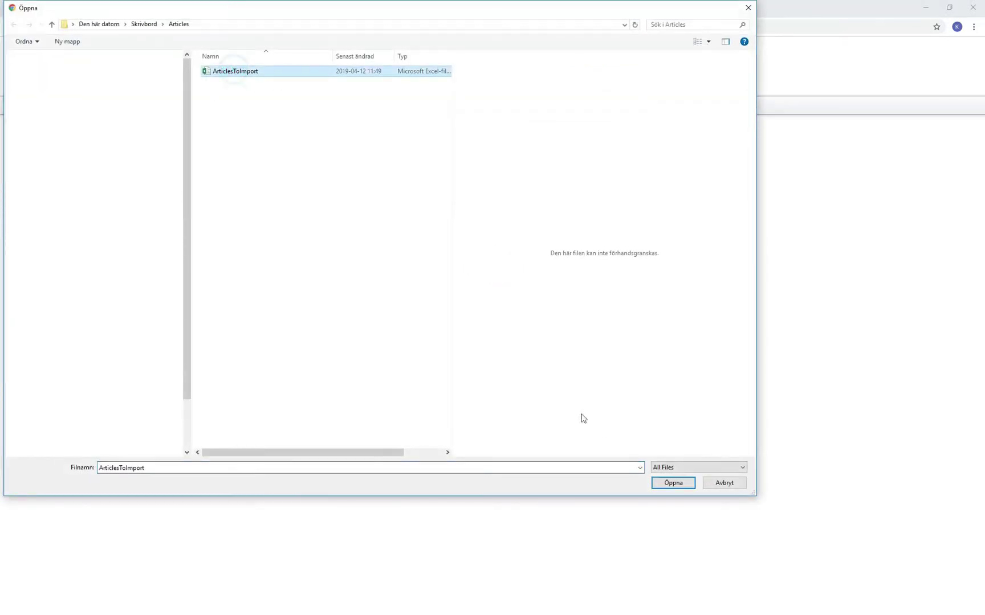
pyautogui.click(672, 483)
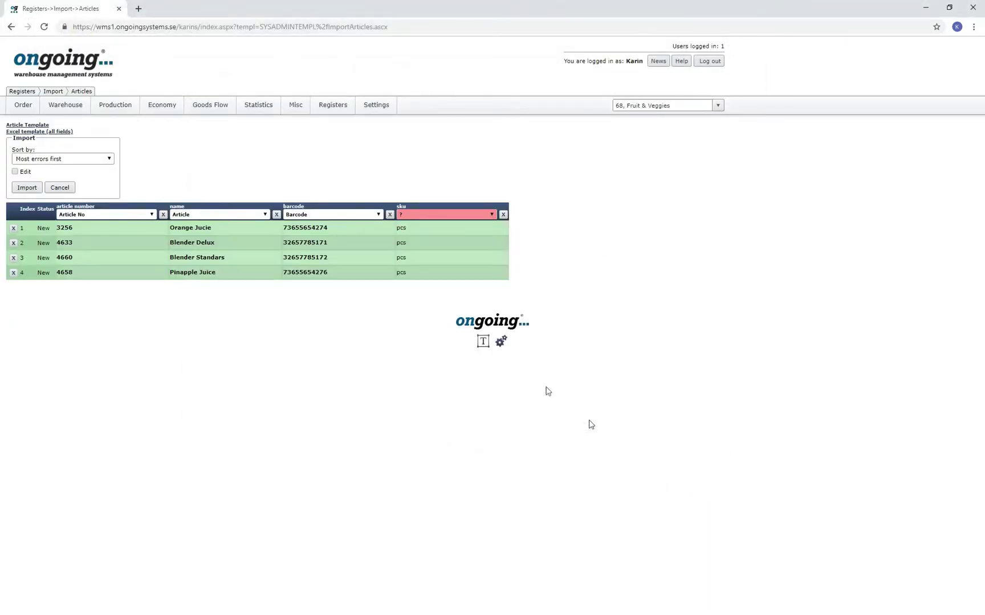
# Map the sku column to Unit and import the four articles
pyautogui.click(485, 216)
pyautogui.scroll(-1, 473, 466)
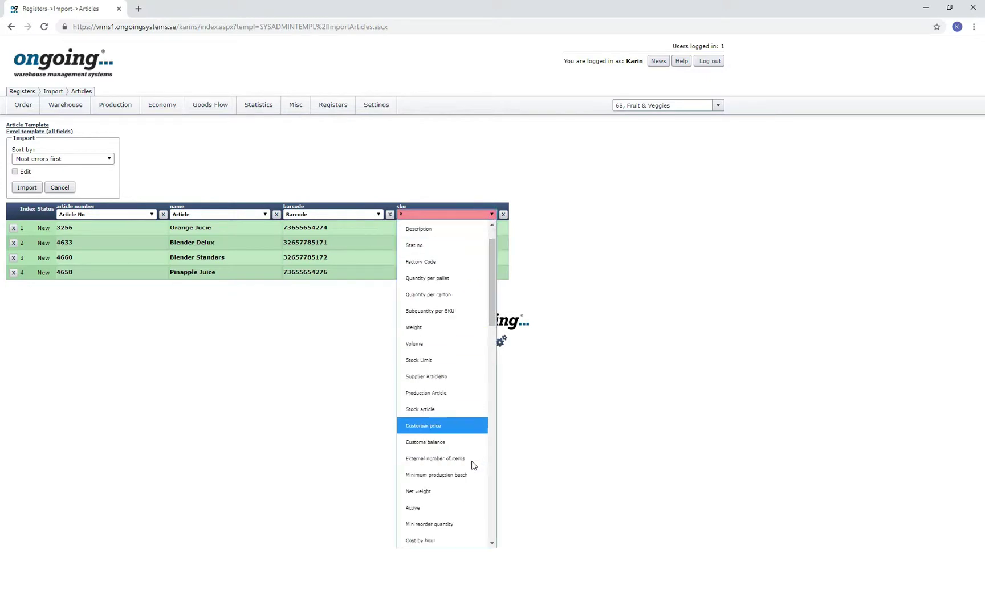
pyautogui.scroll(-5, 470, 466)
pyautogui.click(436, 315)
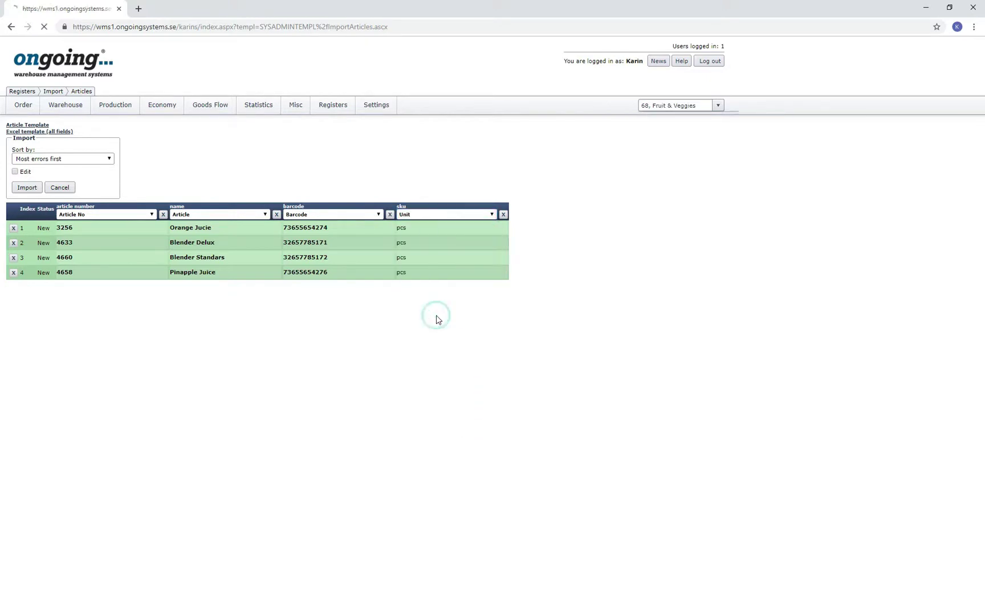
pyautogui.click(28, 188)
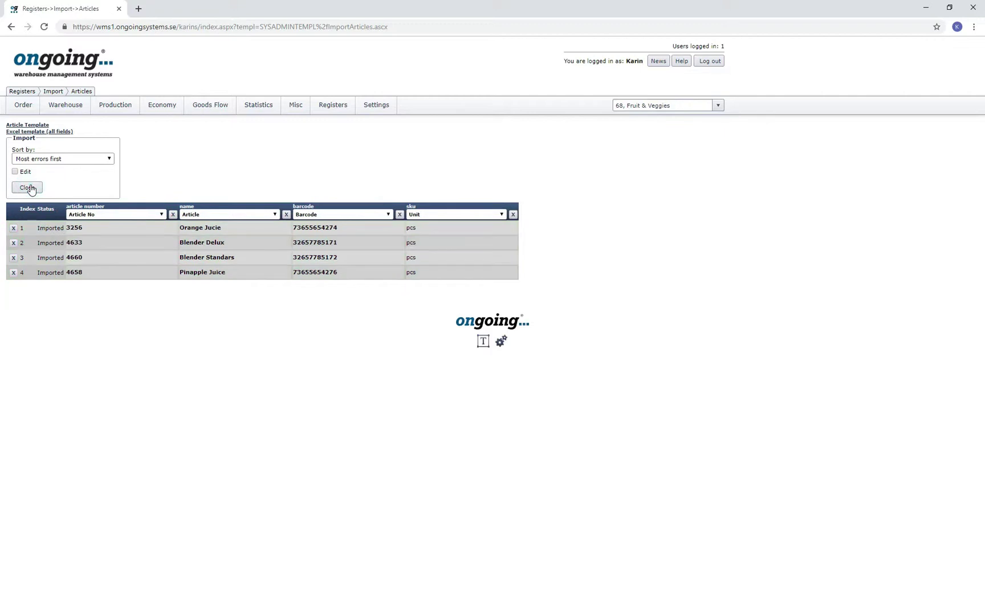
pyautogui.click(62, 105)
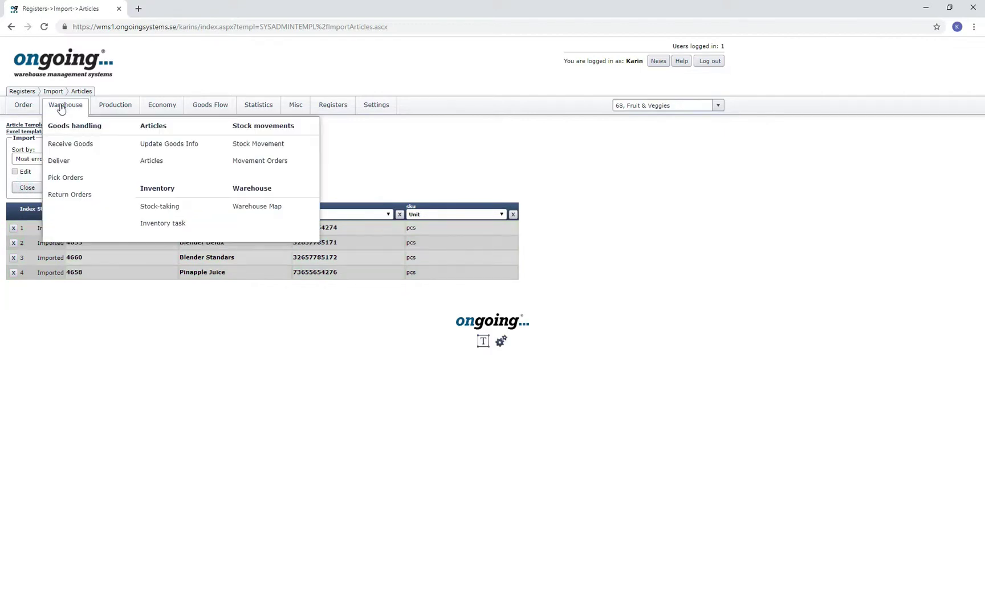
# Go to the Warehouse > Articles list
pyautogui.click(151, 164)
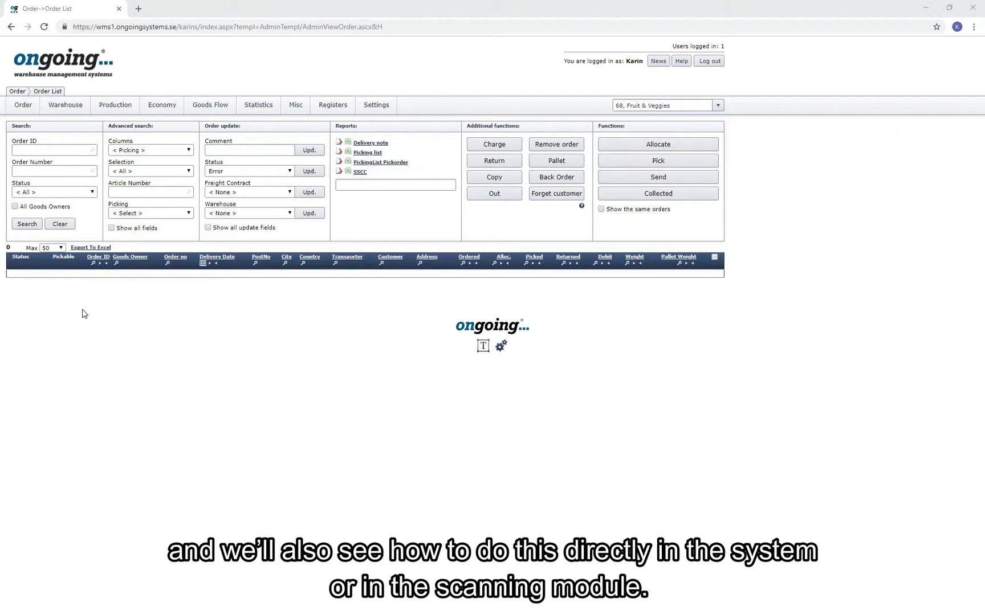
# Open the Inorder List from the Order menu
pyautogui.moveTo(25, 108)
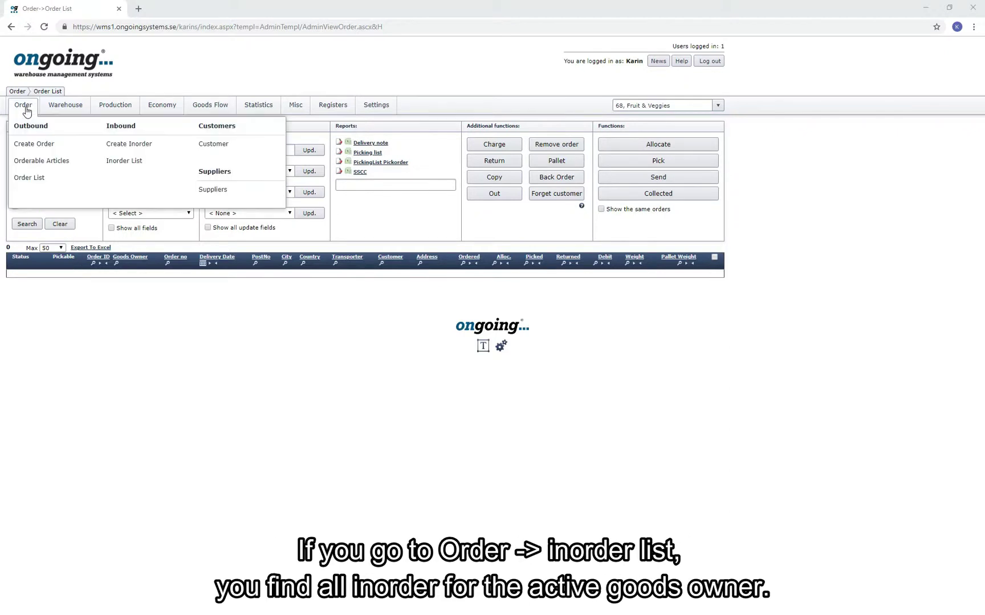
pyautogui.click(117, 164)
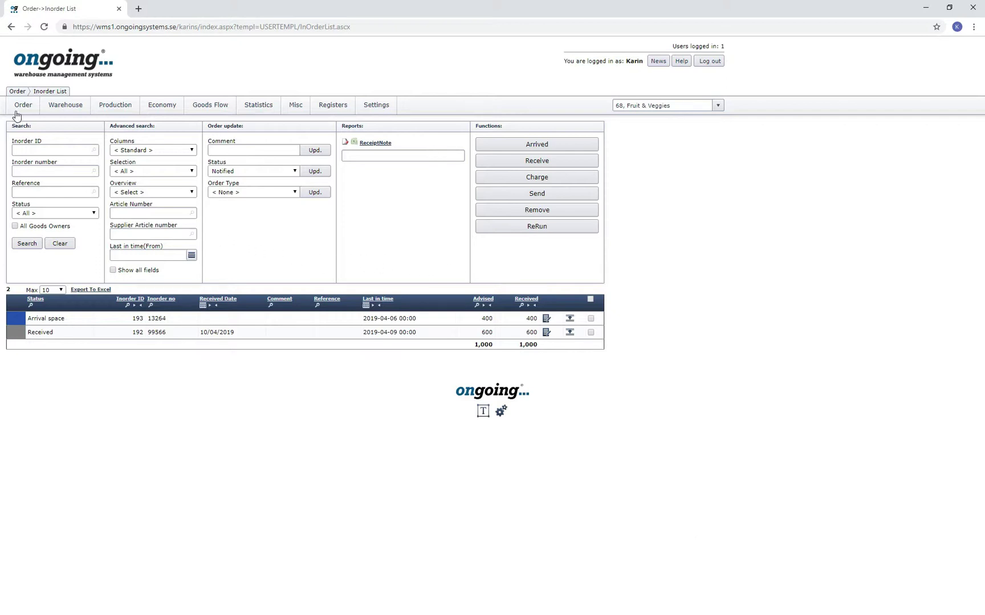
# Start a new inorder linked to Fruit and Juice Supplier, dismissing the new-supplier dialog
pyautogui.moveTo(17, 112)
pyautogui.click(139, 146)
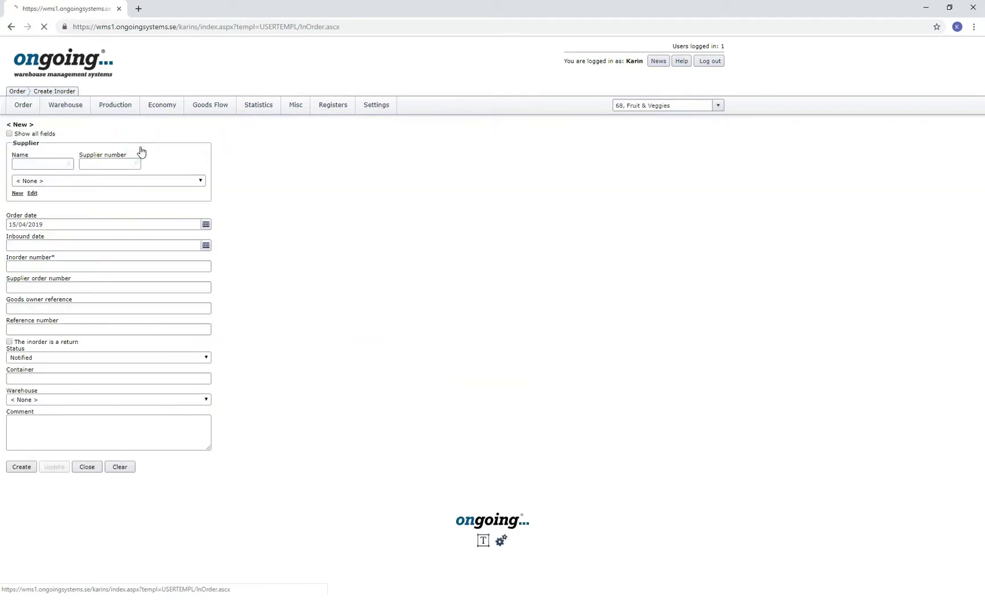
pyautogui.click(162, 181)
pyautogui.click(130, 211)
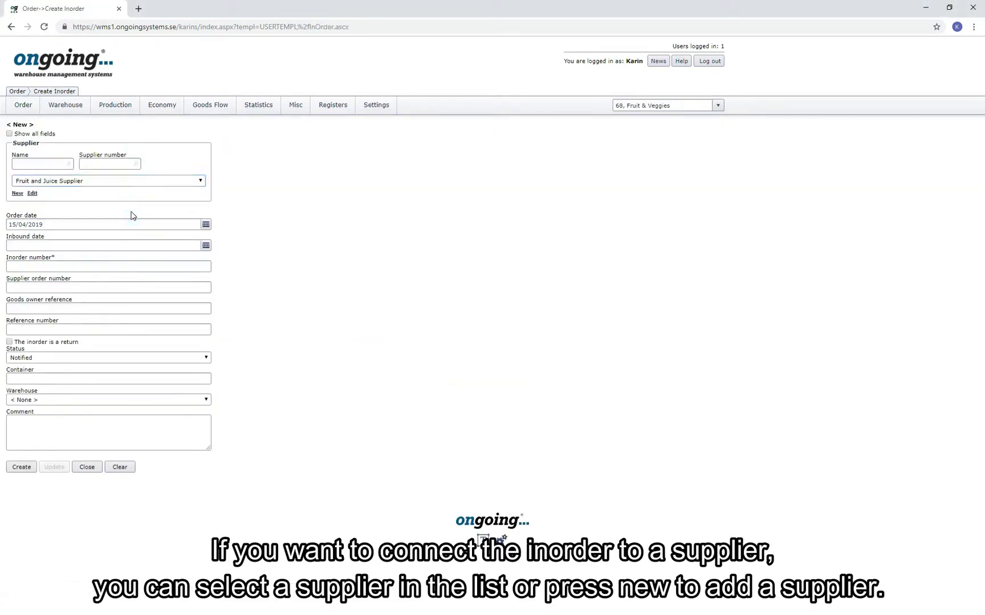
pyautogui.click(17, 194)
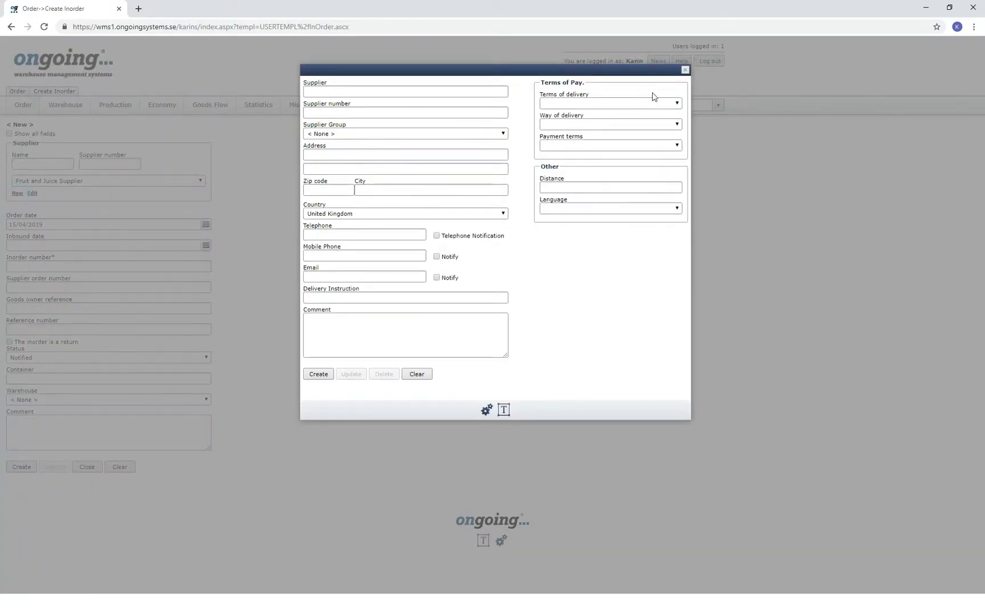
pyautogui.click(685, 71)
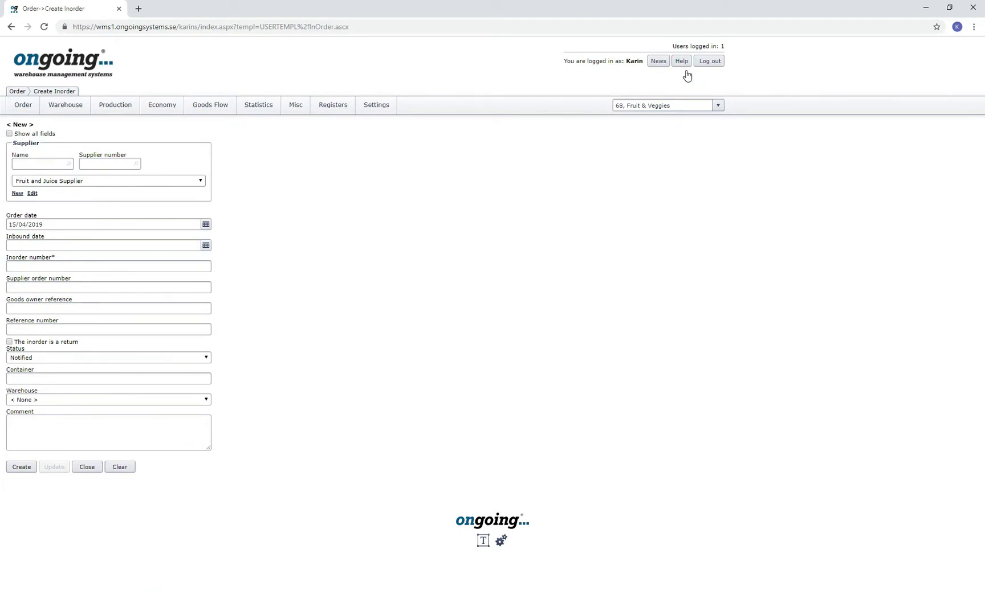
# Set inbound date 15/04/2019 and inorder number 36559, then create the inorder
pyautogui.click(167, 246)
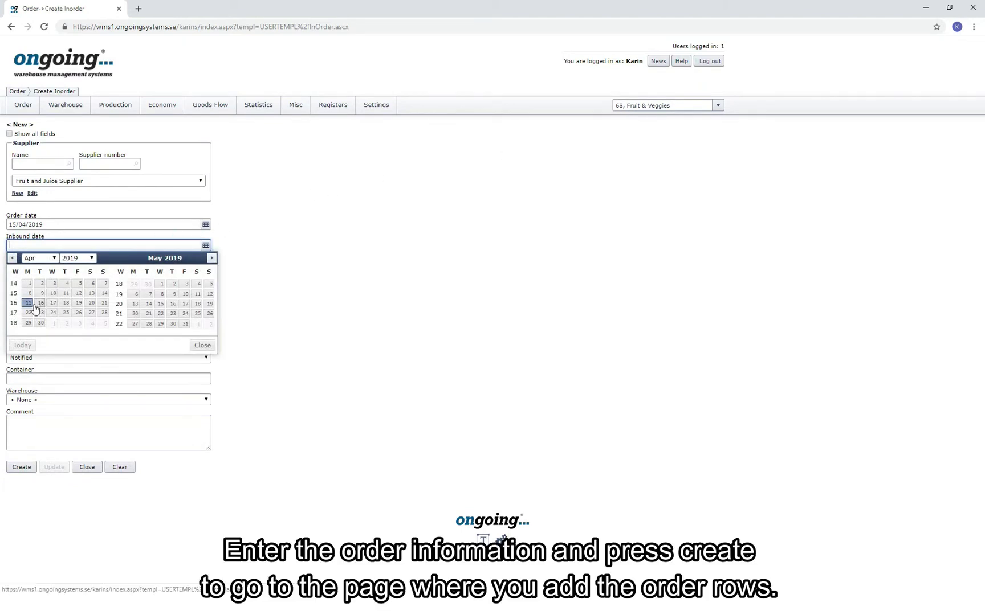
pyautogui.click(29, 304)
pyautogui.click(66, 265)
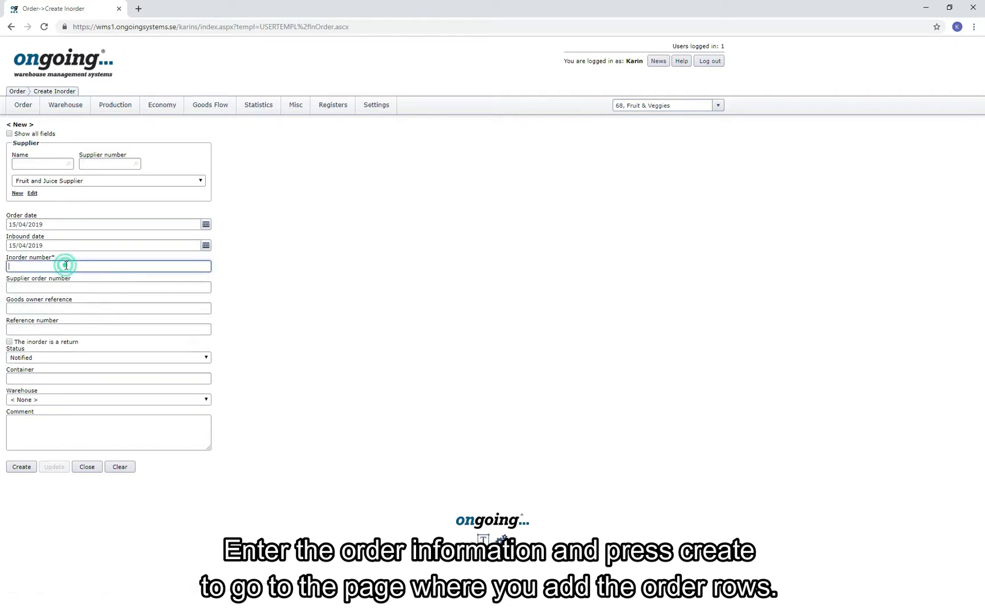
pyautogui.write('36559')
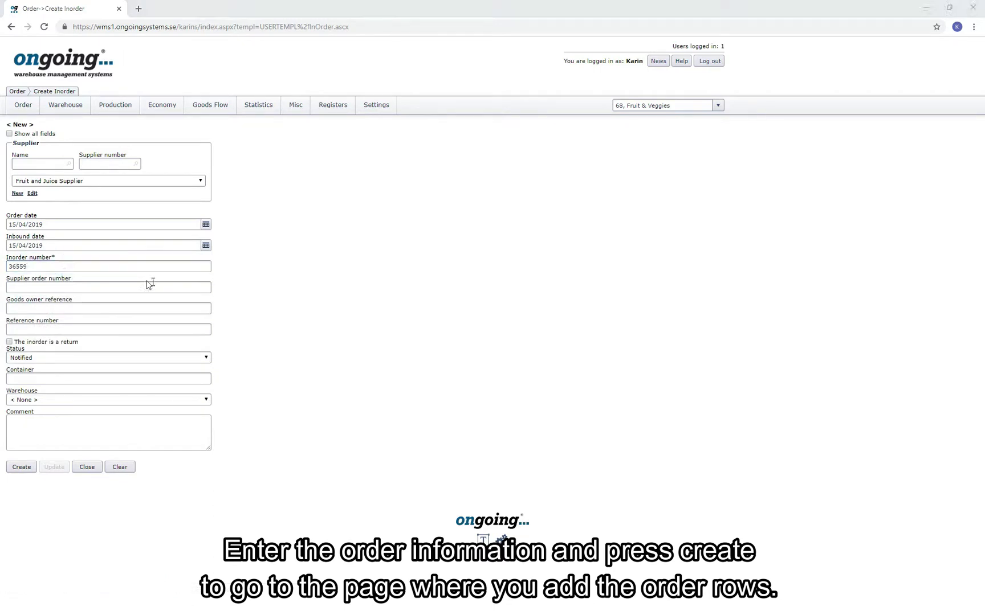
pyautogui.click(30, 469)
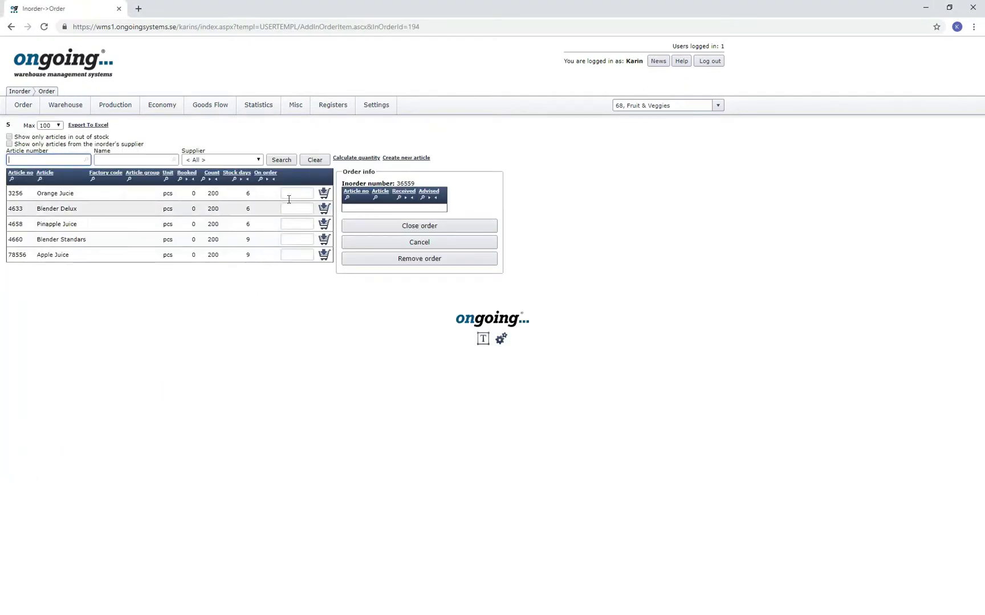
# Add 200 each of Orange Jucie, Blender Delux and Blender Standars, then close the order
pyautogui.click(293, 193)
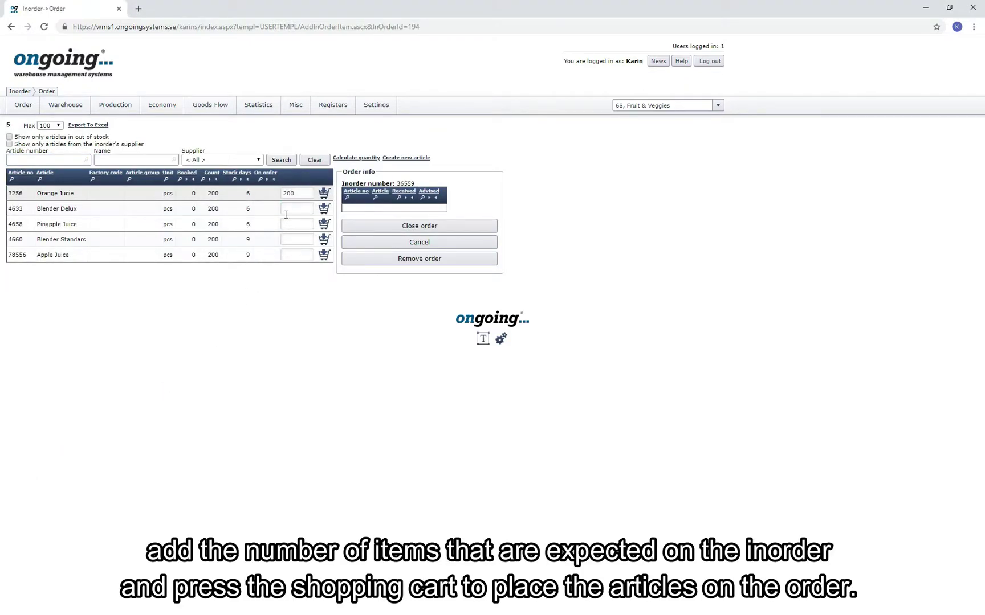
pyautogui.click(297, 210)
pyautogui.write('200')
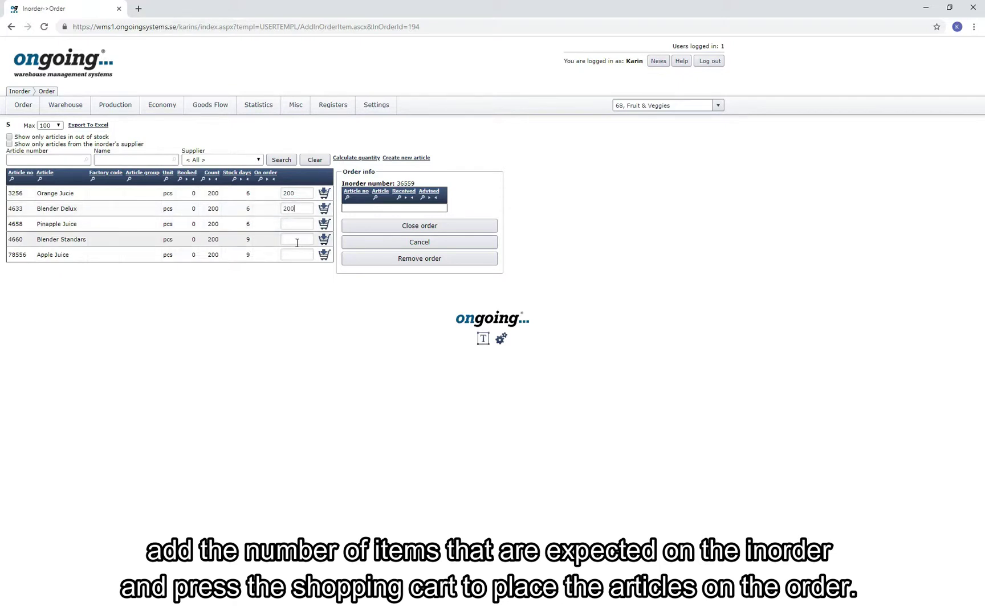
pyautogui.click(297, 240)
pyautogui.write('200')
pyautogui.click(324, 239)
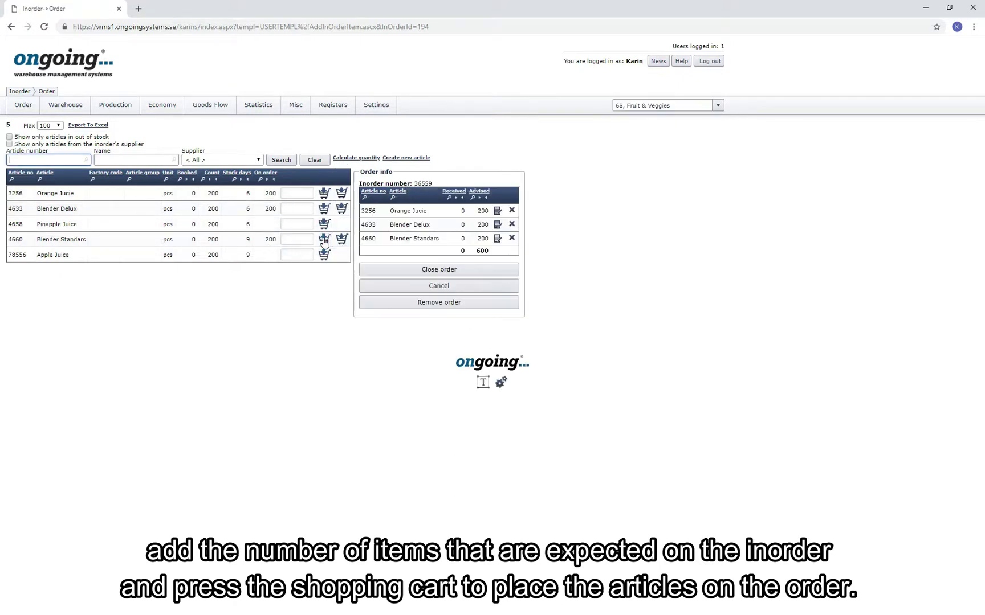
pyautogui.click(426, 270)
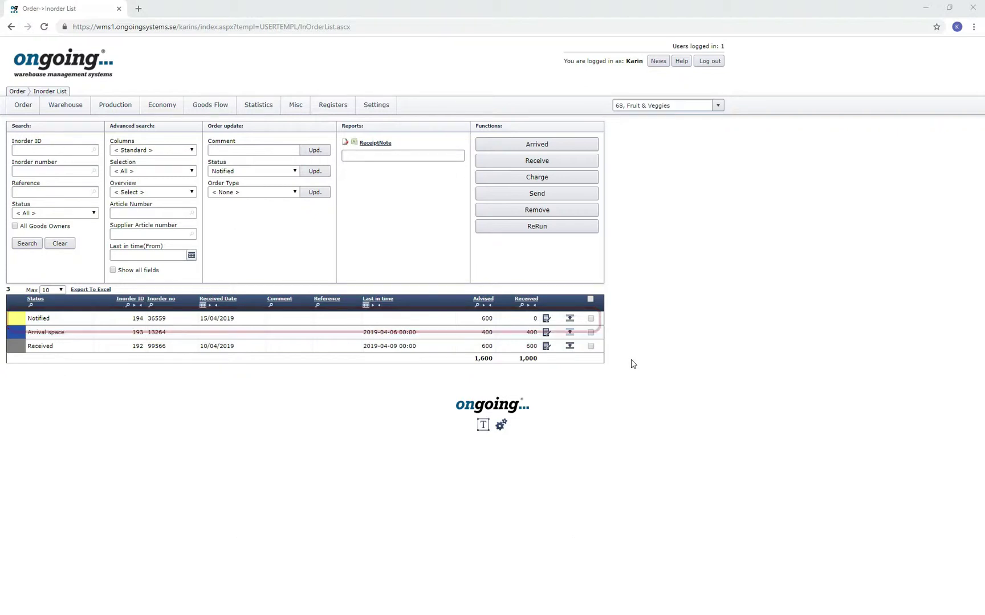
# Select notified inorder 36559 for receiving and keep its Blender Delux row selected
pyautogui.click(591, 319)
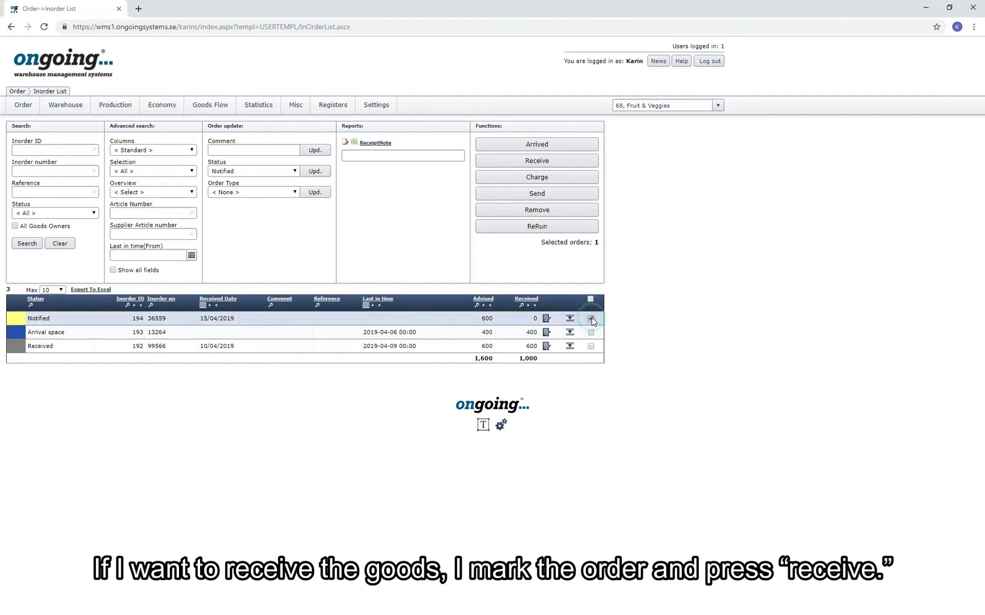
pyautogui.click(576, 161)
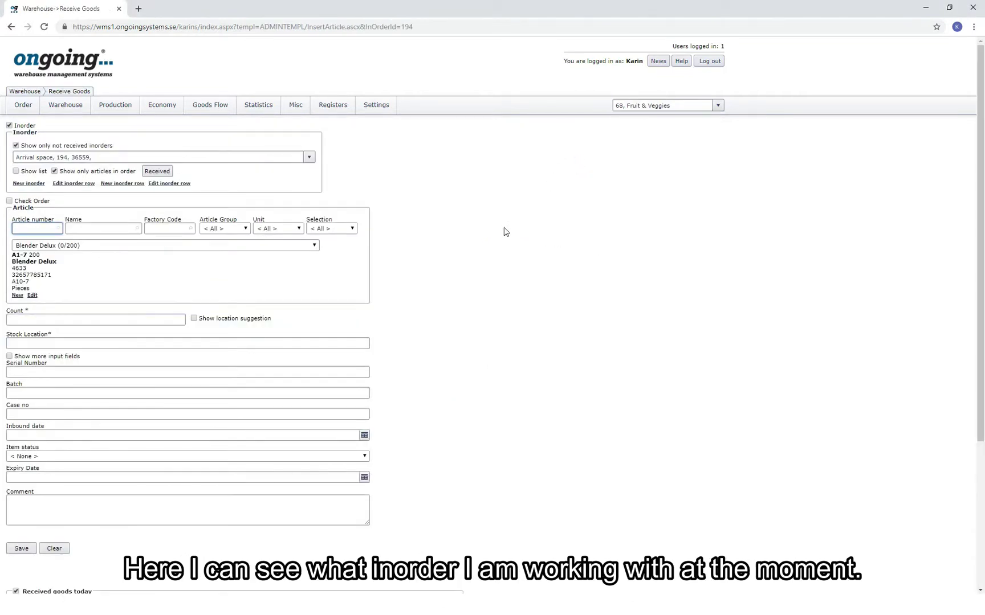
pyautogui.click(309, 160)
pyautogui.click(308, 164)
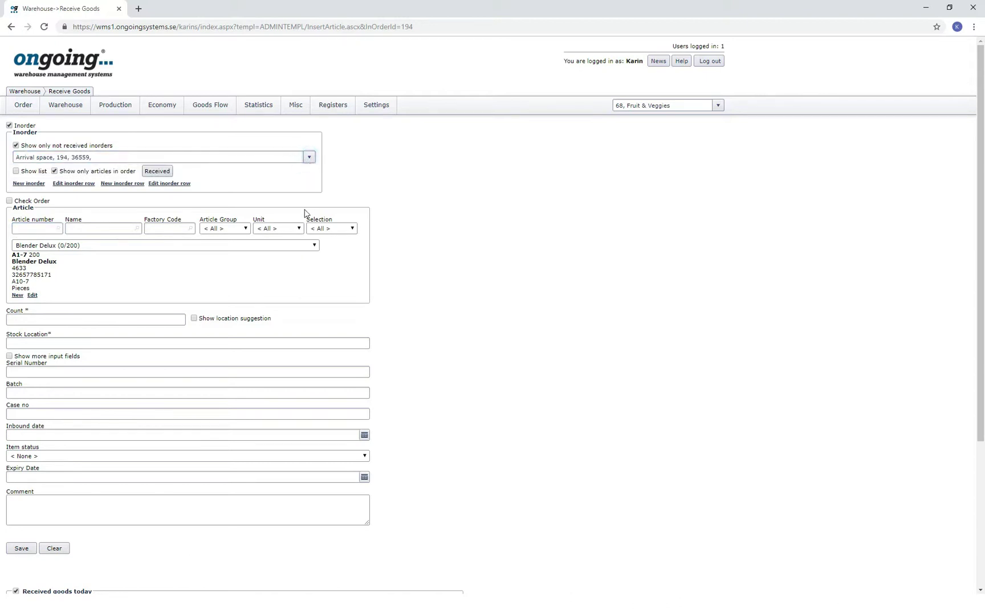
pyautogui.click(305, 246)
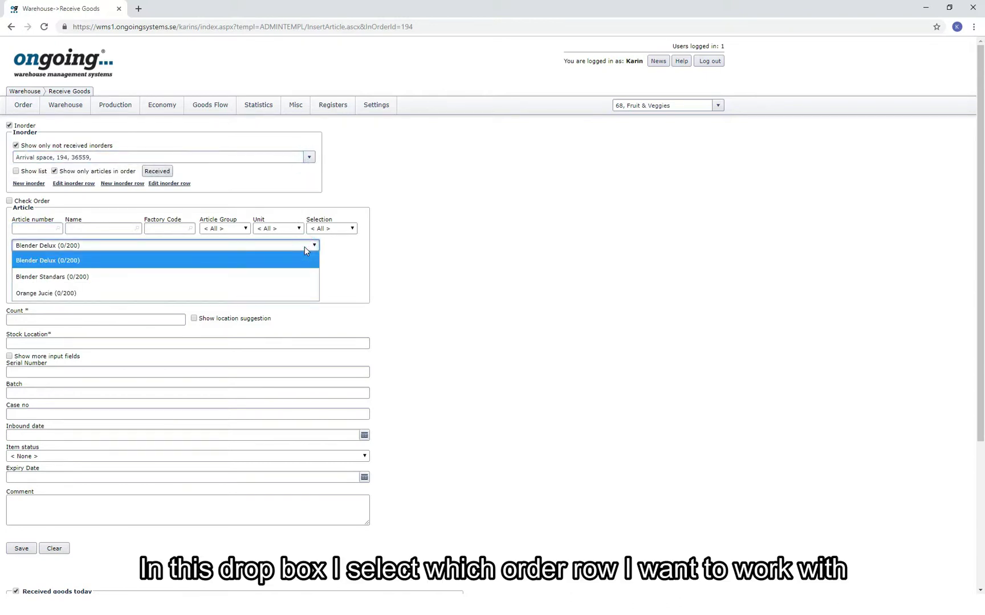
pyautogui.click(305, 246)
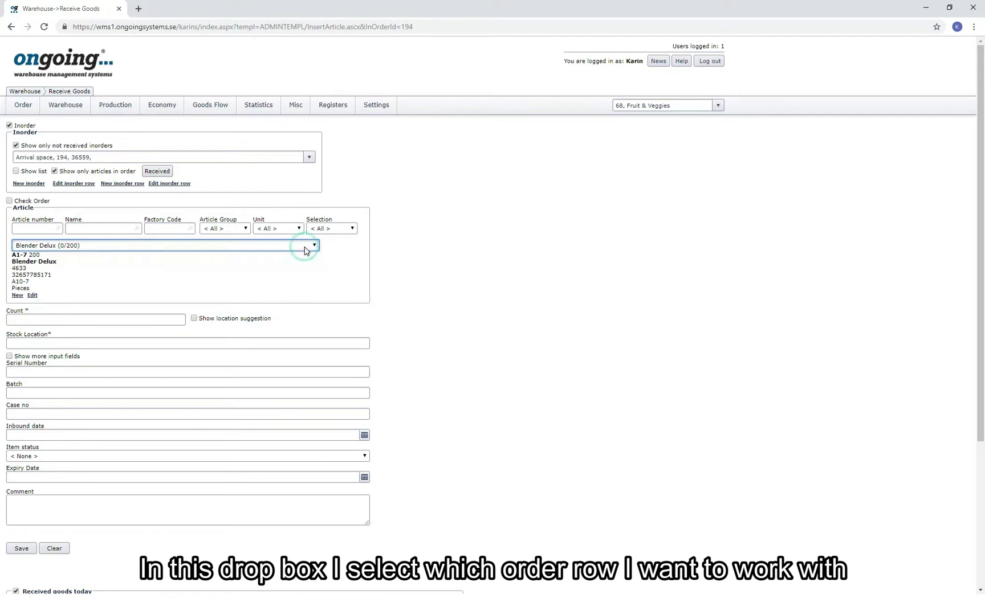
pyautogui.click(43, 227)
pyautogui.click(84, 227)
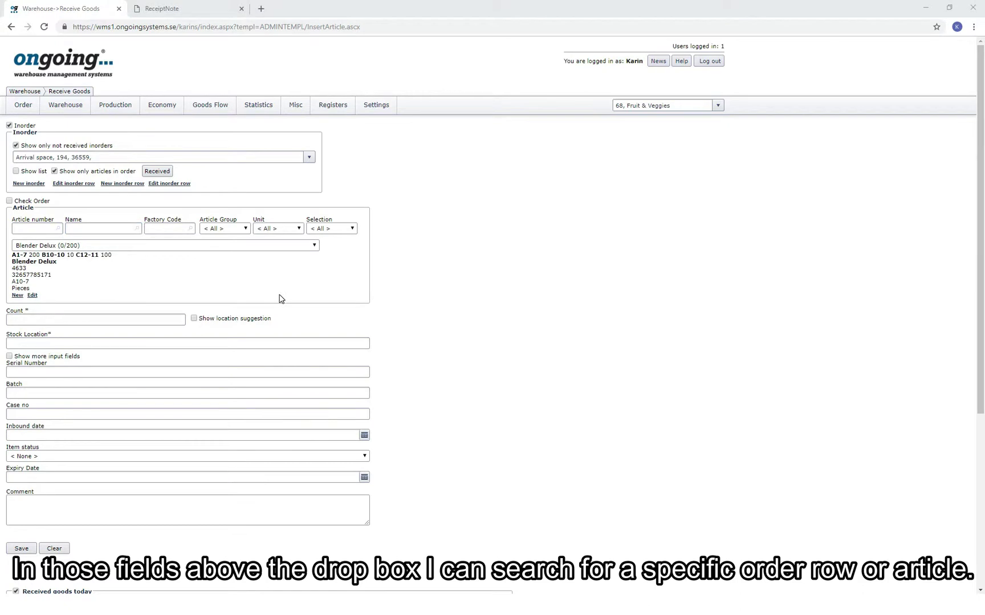
# Enter a received count of 200 and suggest locations already holding Blender Delux
pyautogui.click(159, 322)
pyautogui.write('200')
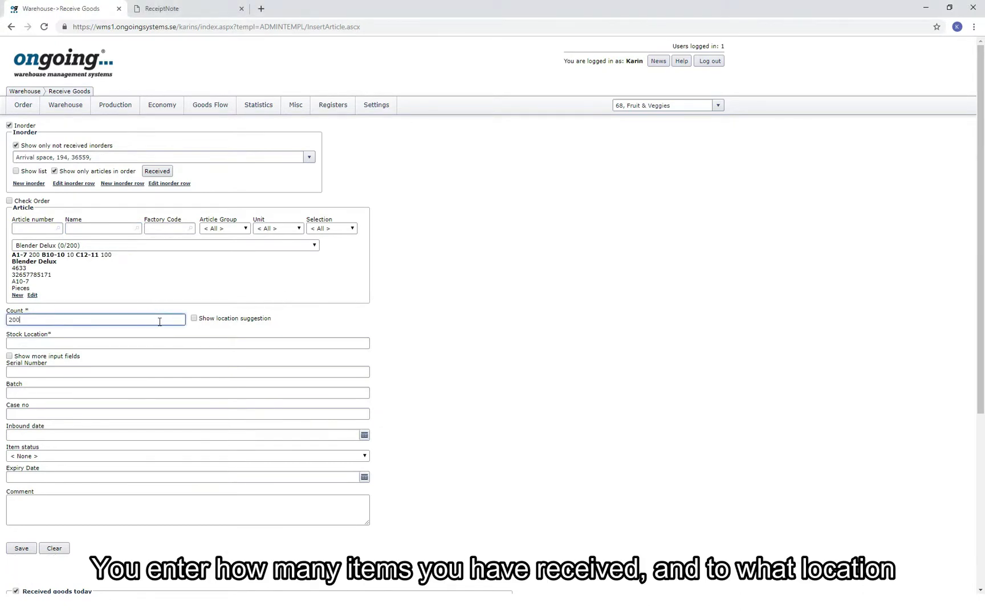
pyautogui.click(152, 342)
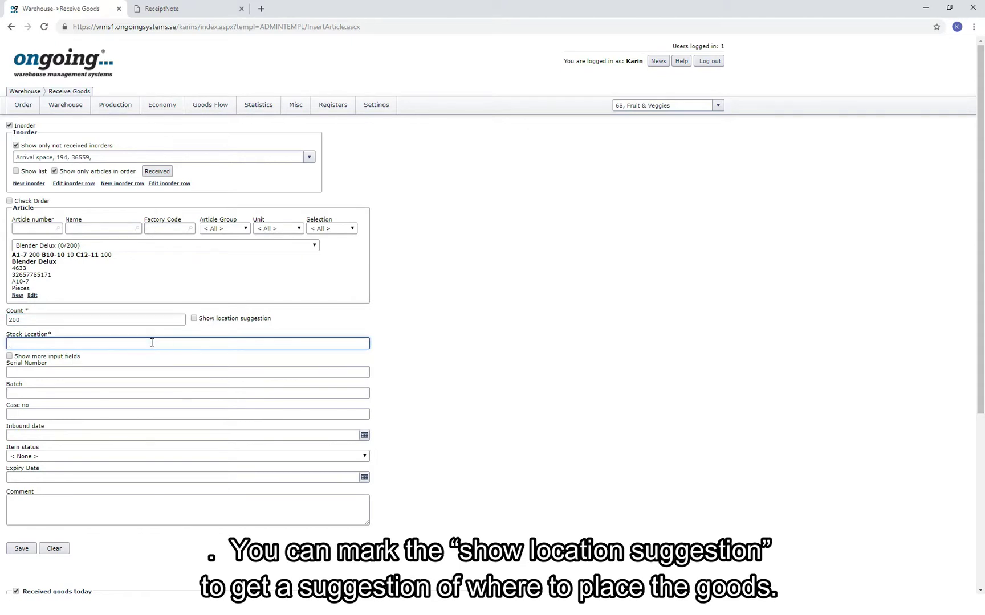
pyautogui.click(194, 318)
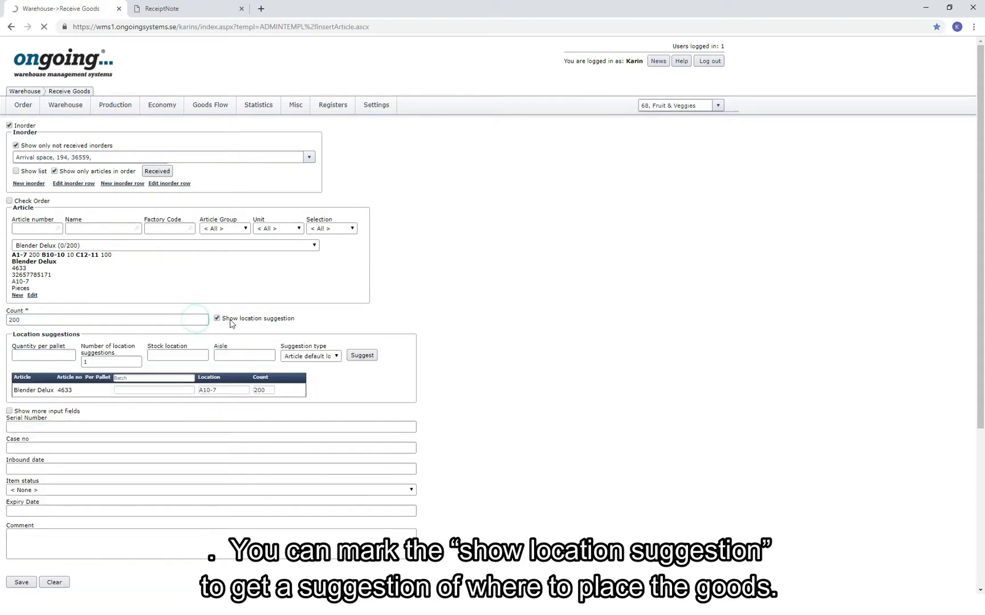
pyautogui.click(336, 357)
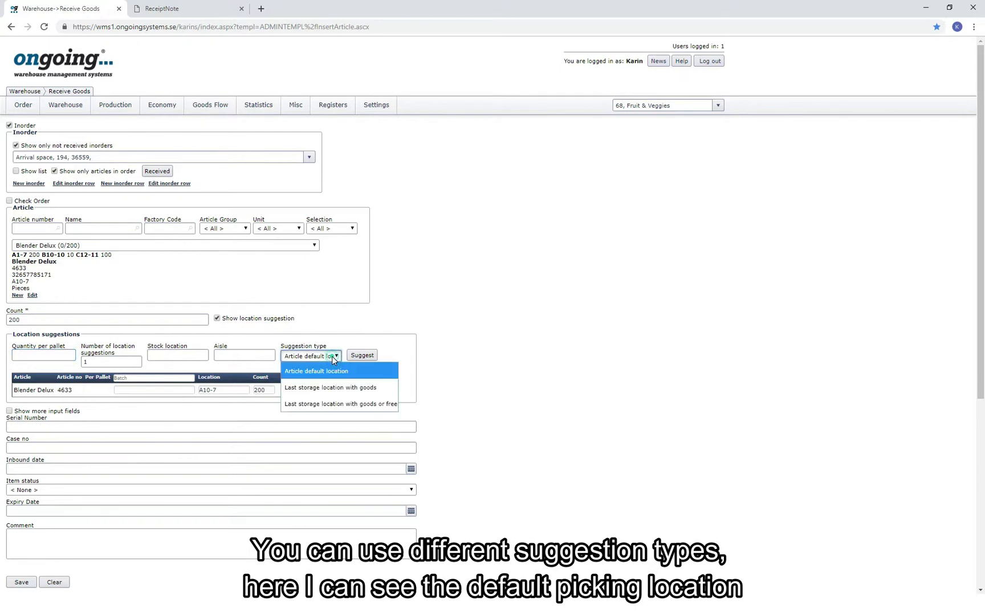
pyautogui.click(367, 389)
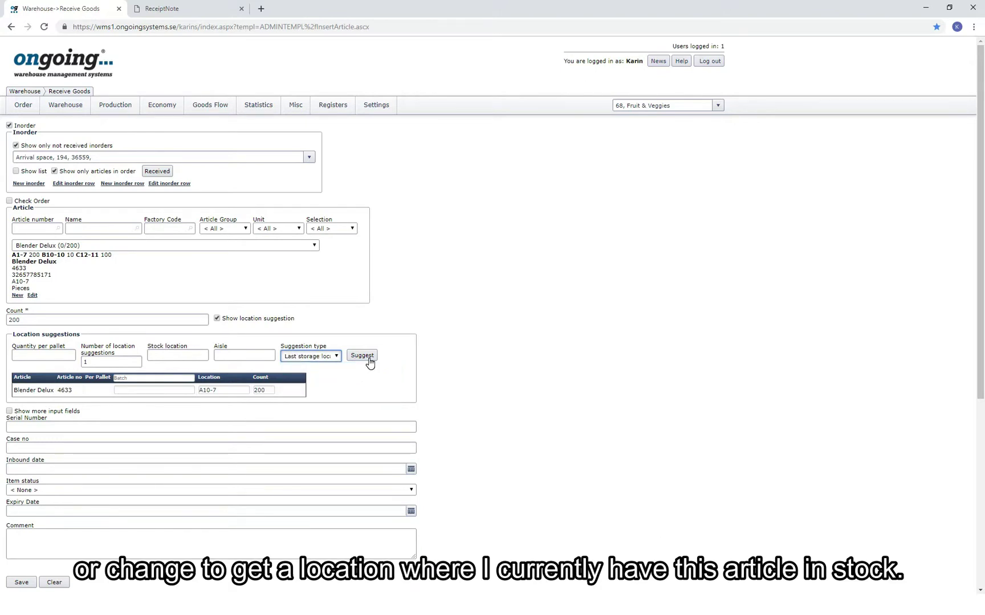
pyautogui.click(368, 359)
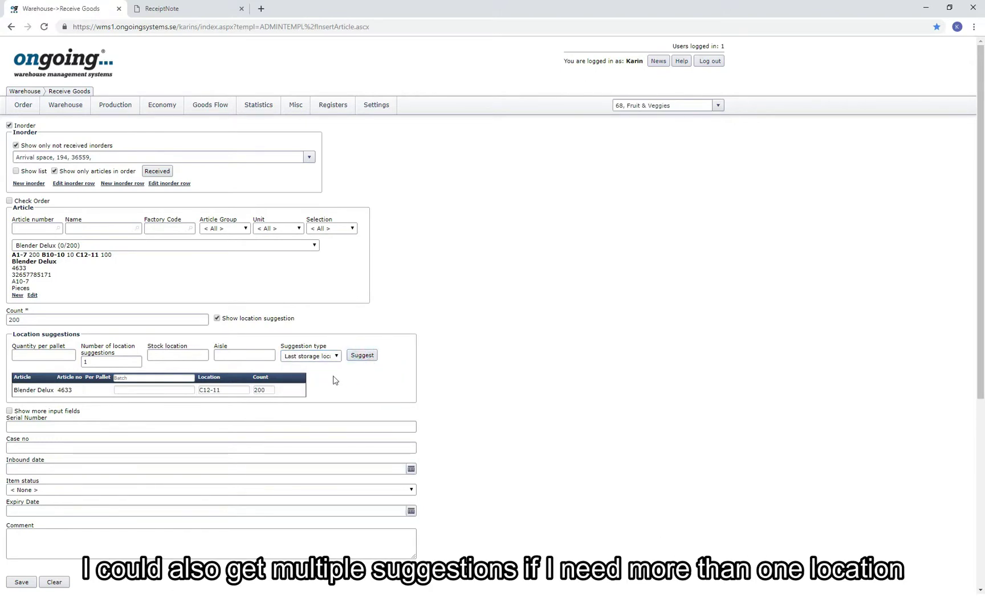
# Split into 100 per pallet across C12-11 and B10-10, both with batch B10
pyautogui.click(59, 356)
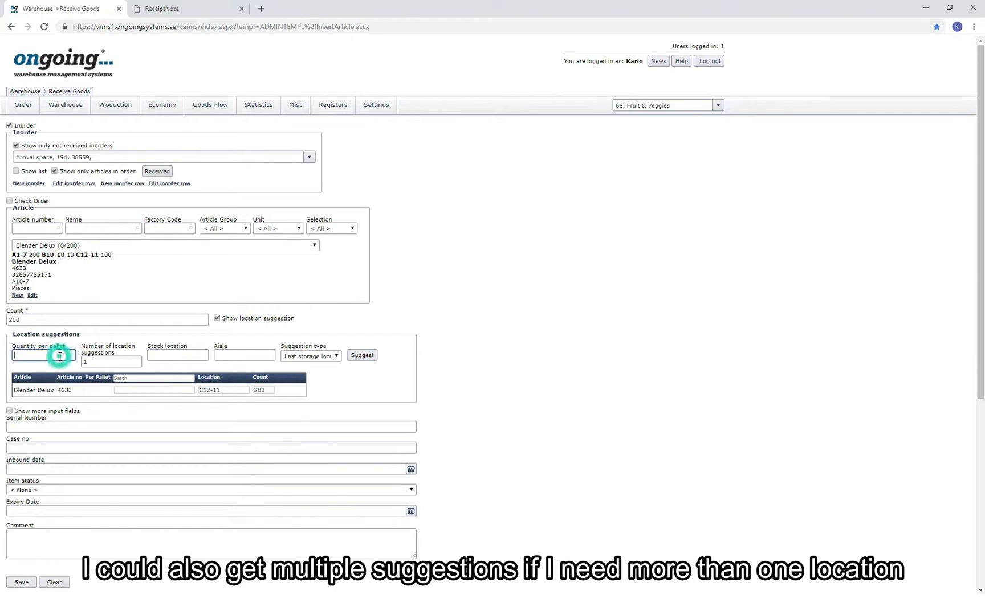
pyautogui.write('100')
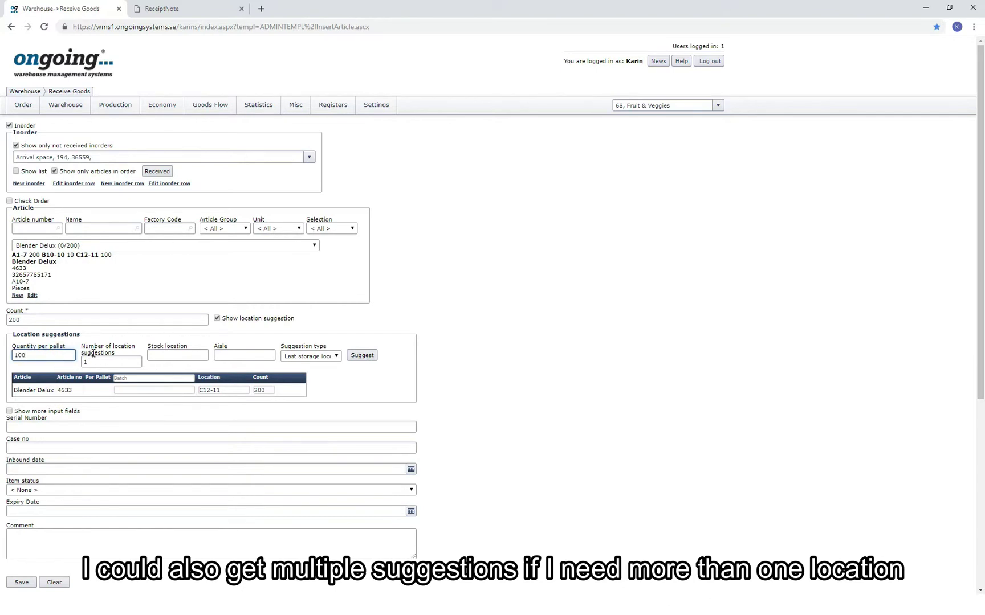
pyautogui.click(362, 356)
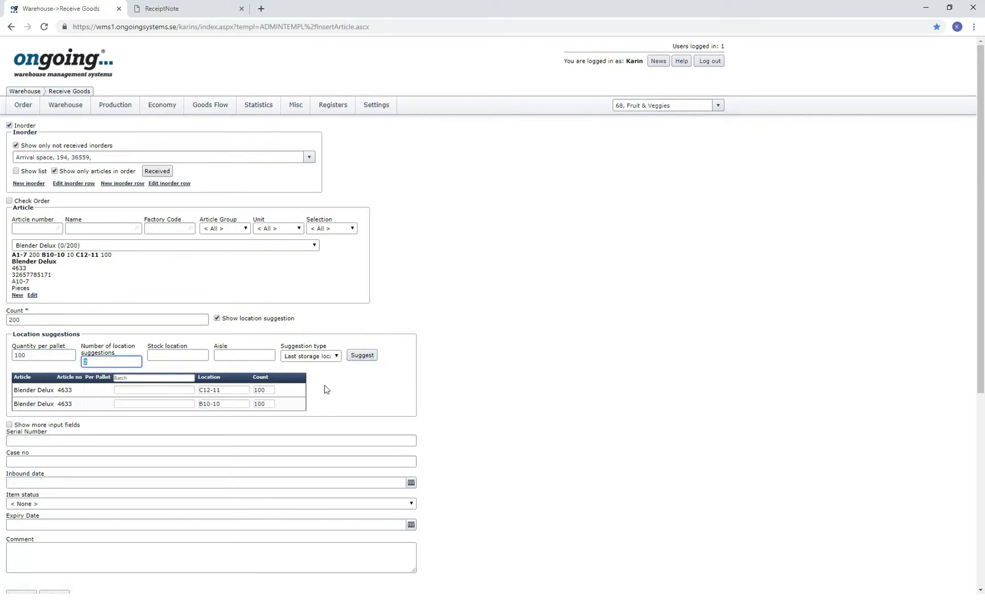
pyautogui.click(167, 391)
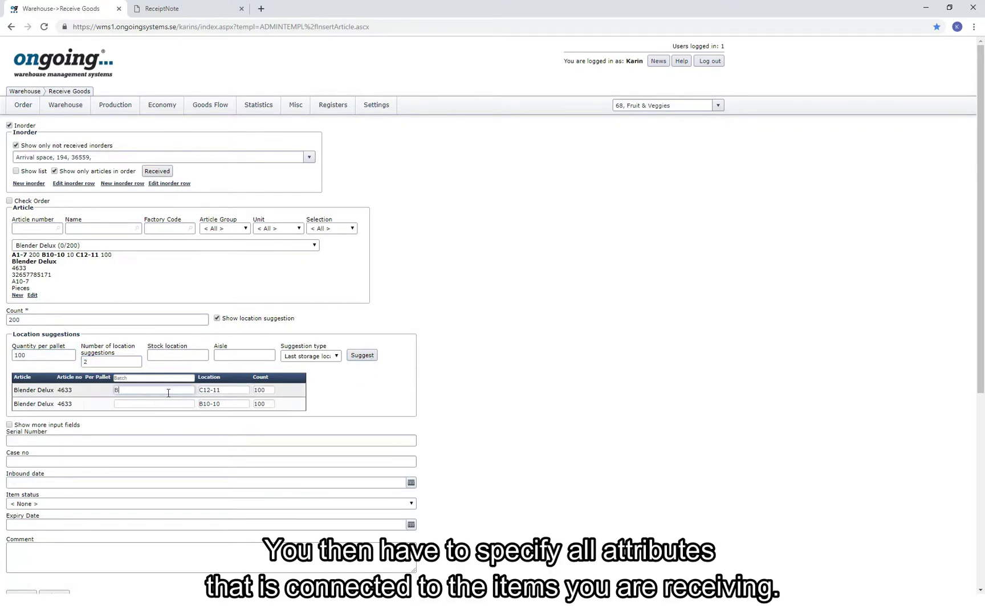
pyautogui.click(166, 404)
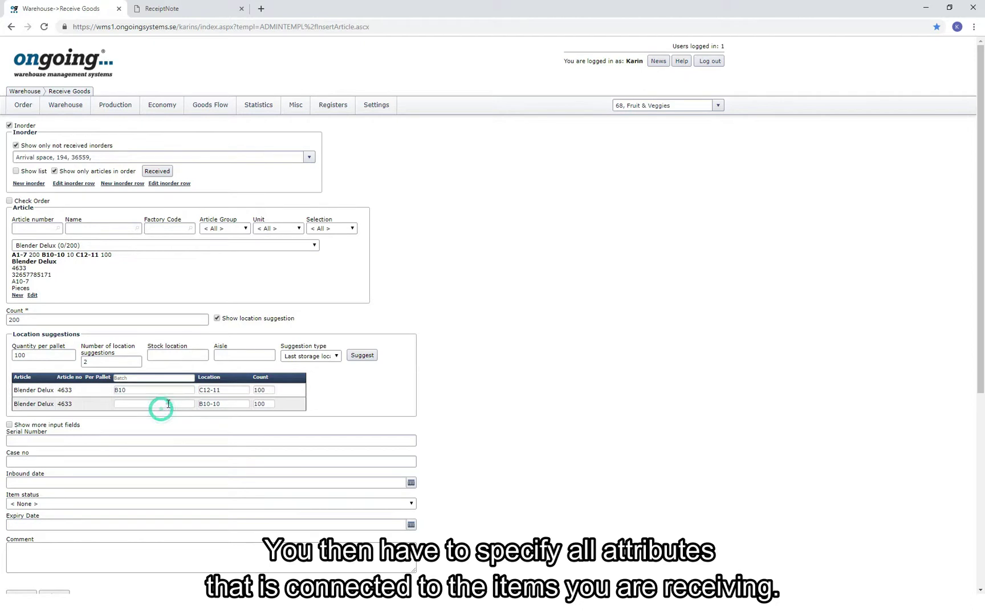
pyautogui.write('B10')
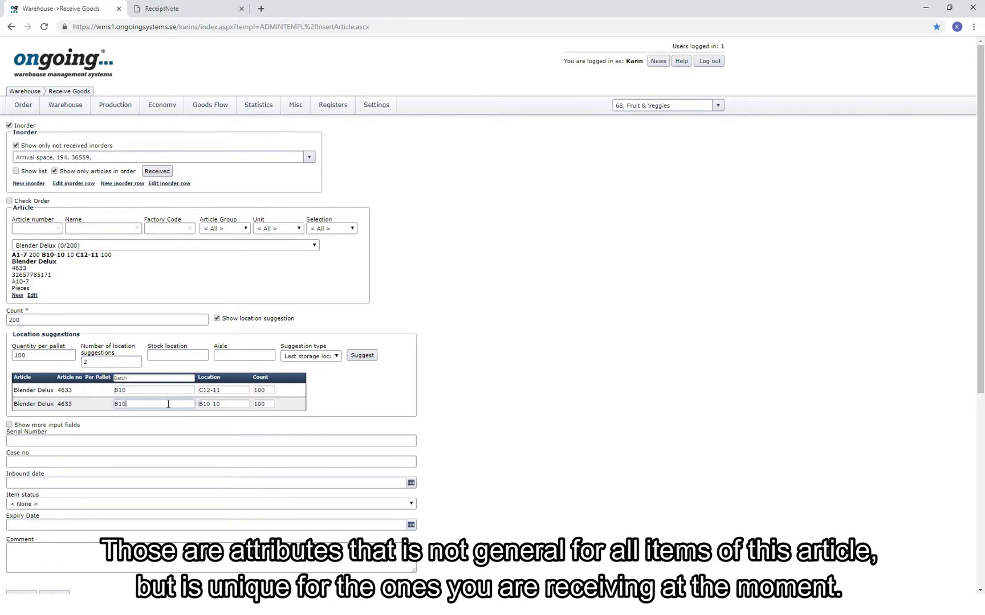
pyautogui.scroll(-2, 169, 404)
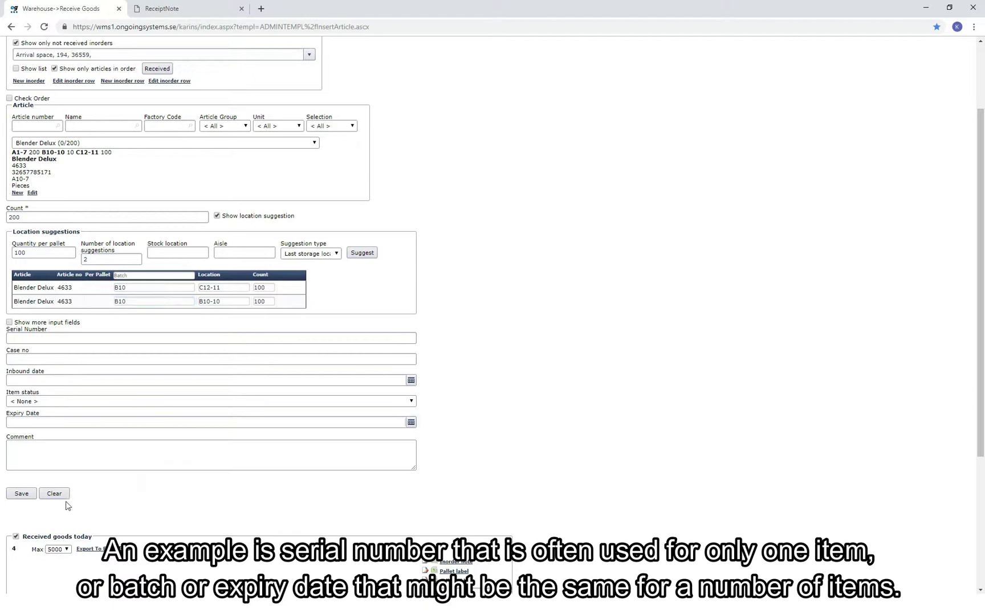
# Save the received Blender Delux into stock
pyautogui.click(22, 498)
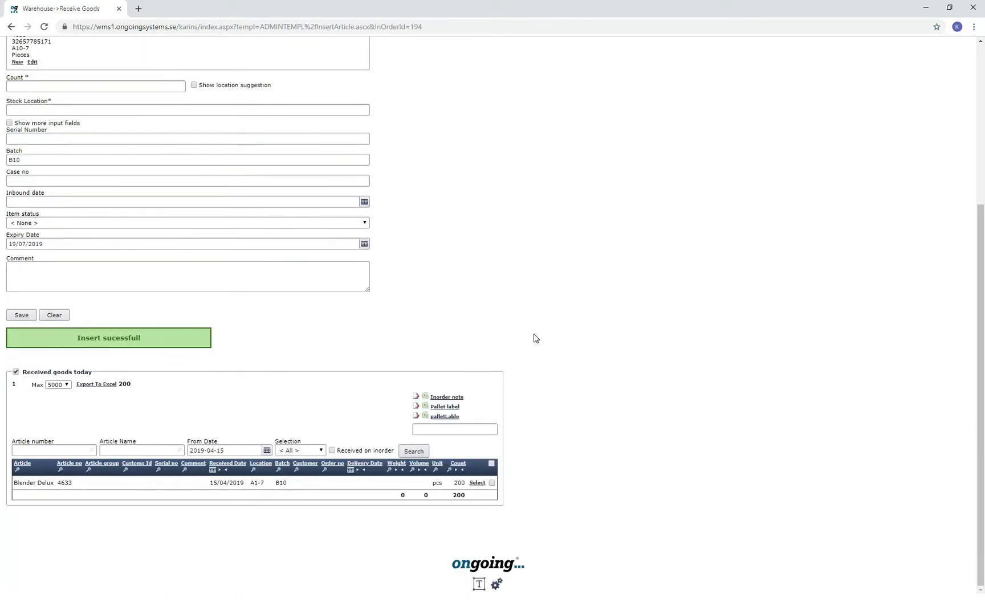
pyautogui.scroll(3, 535, 338)
pyautogui.click(277, 246)
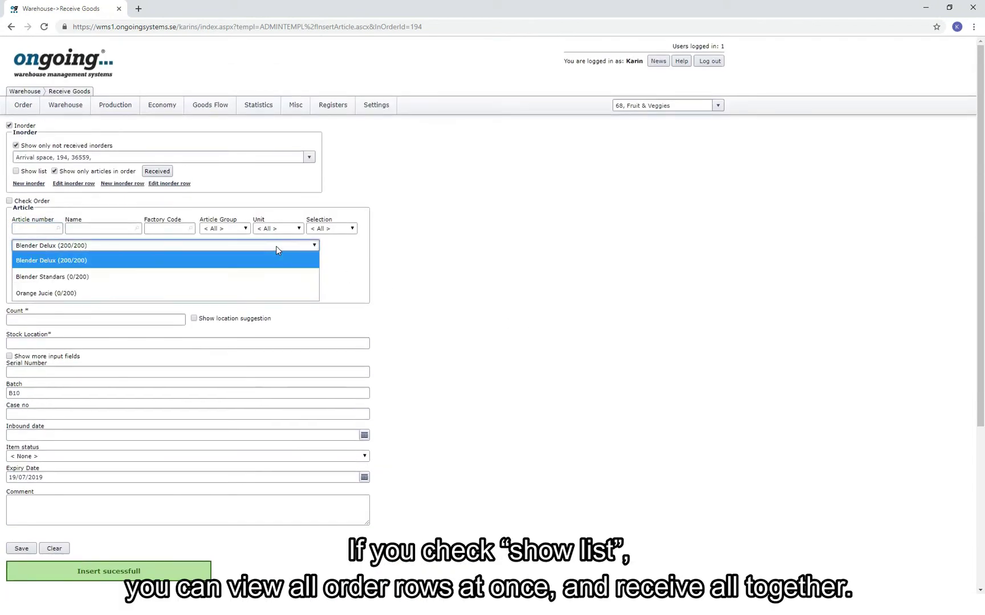
pyautogui.click(276, 246)
# Show all rows, receive all remaining rows, and finish inorder 36559 as Received
pyautogui.click(16, 171)
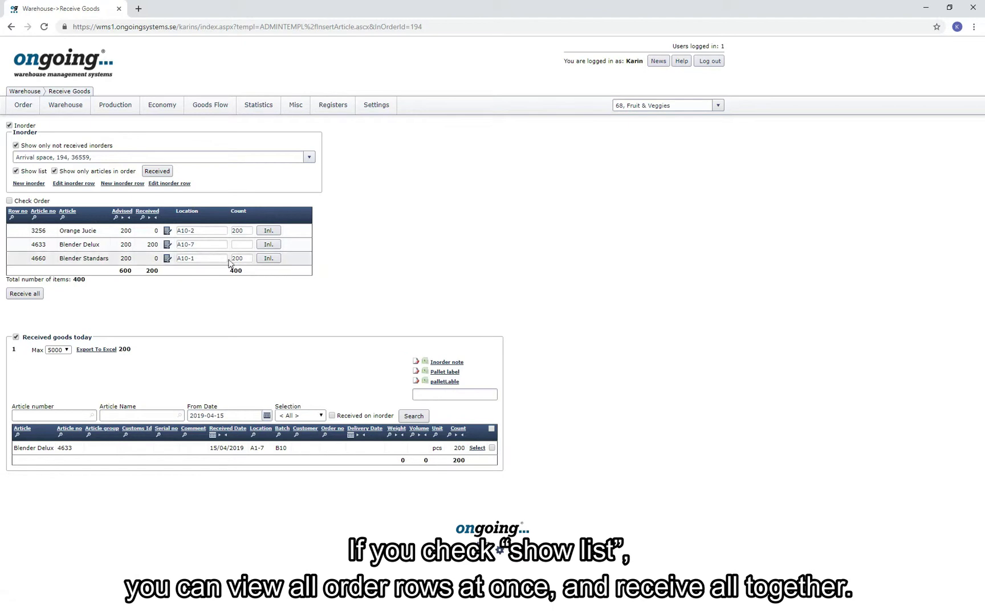
pyautogui.click(13, 292)
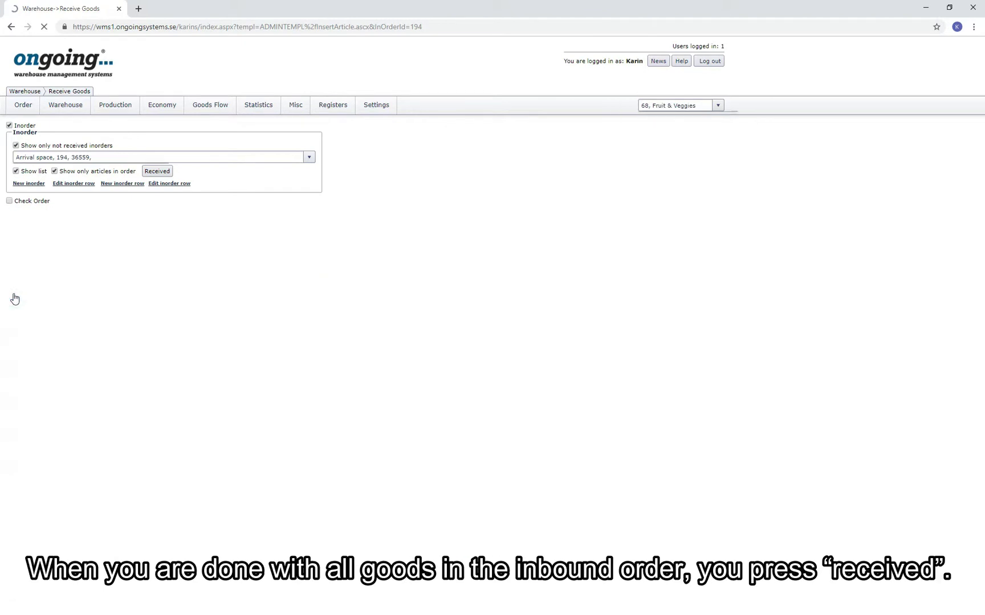
pyautogui.click(157, 171)
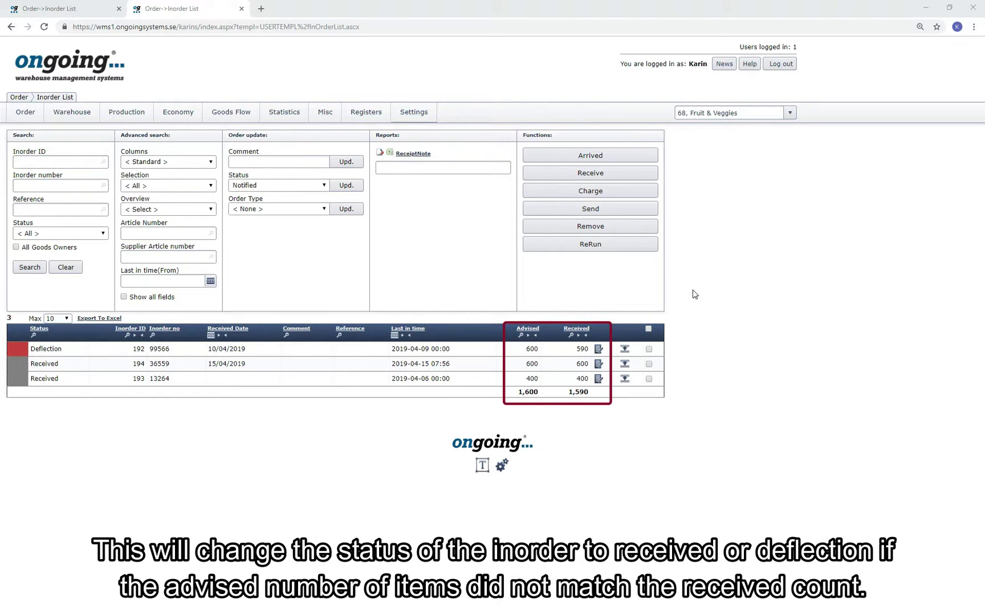
# Expand inorder 36559 to review who received what and when, then print its ReceiptNote
pyautogui.click(626, 364)
pyautogui.scroll(-3, 704, 379)
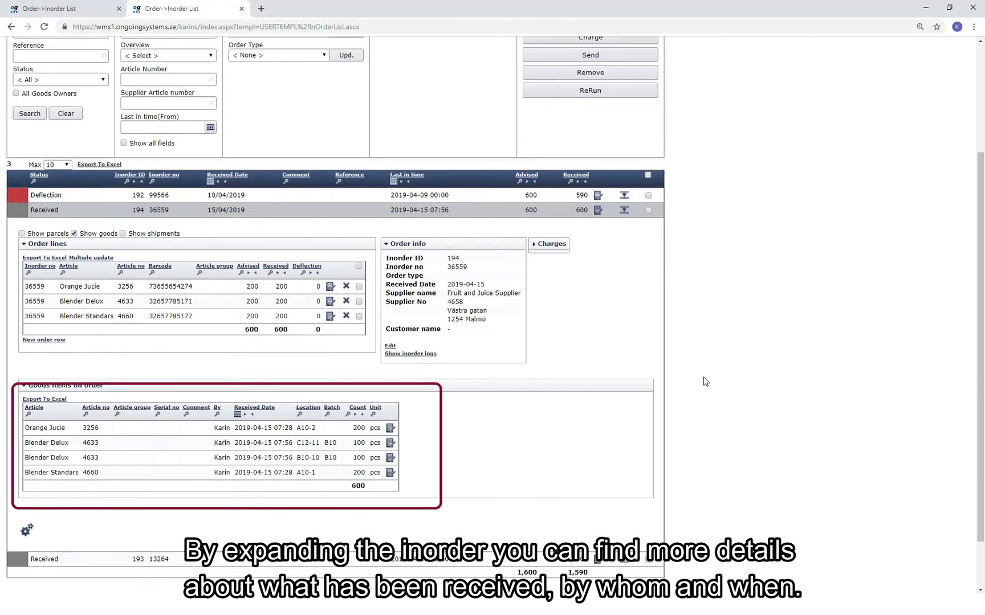
pyautogui.scroll(3, 704, 380)
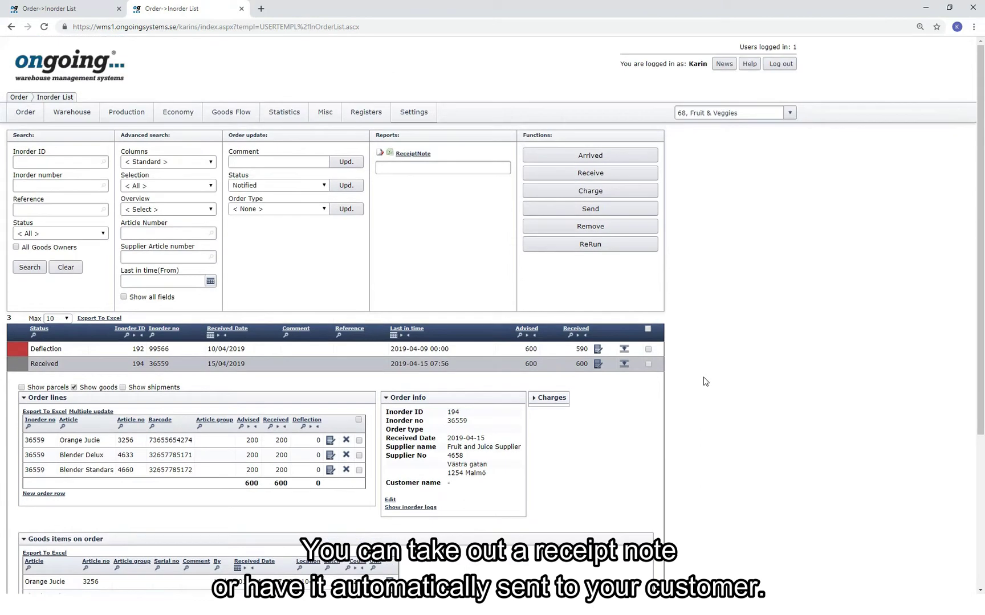
pyautogui.click(648, 364)
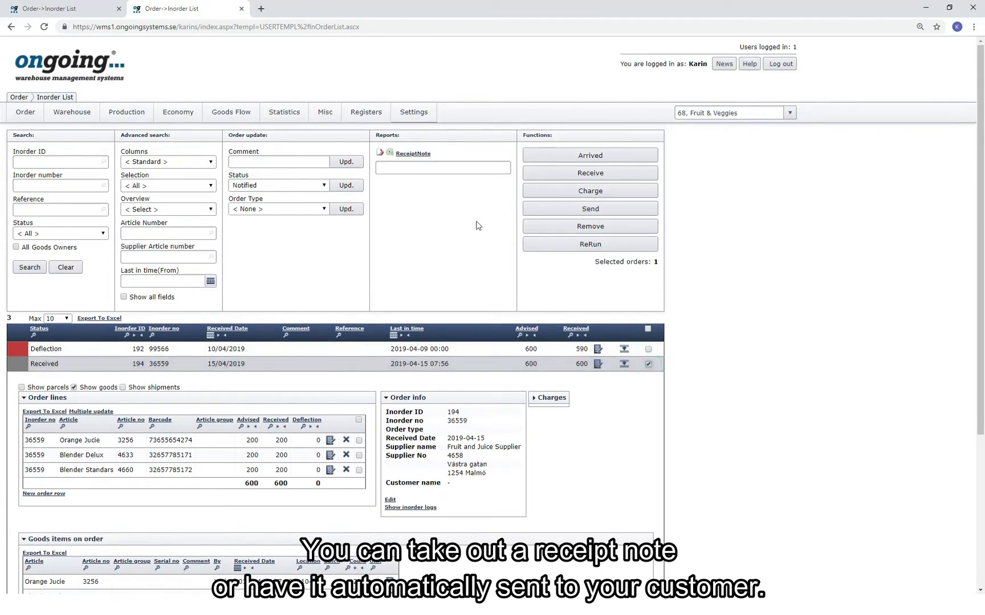
pyautogui.click(422, 155)
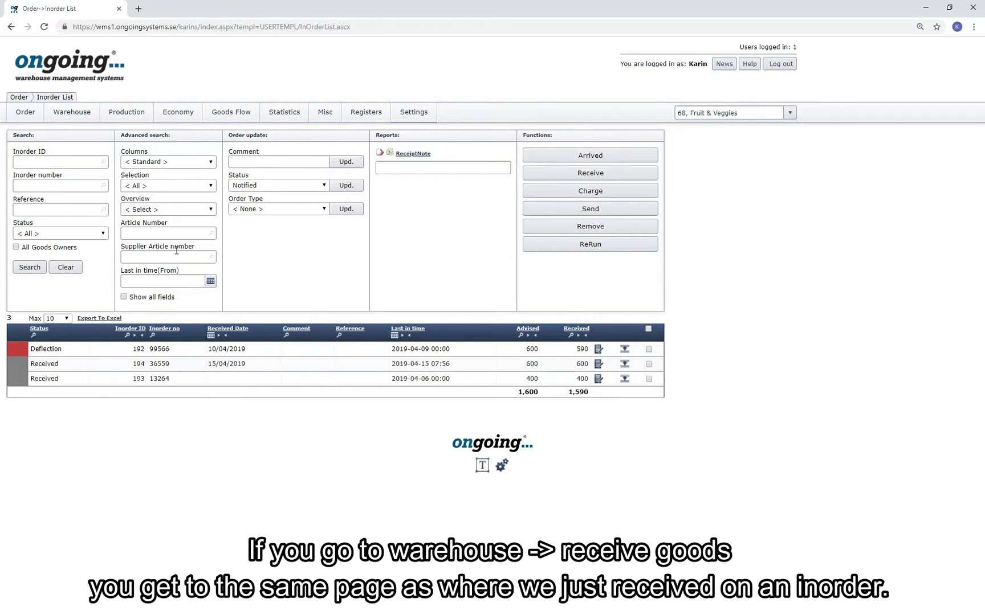
# Open Receive Goods without an inorder and choose Pinapple Juice as the article
pyautogui.moveTo(64, 119)
pyautogui.click(70, 161)
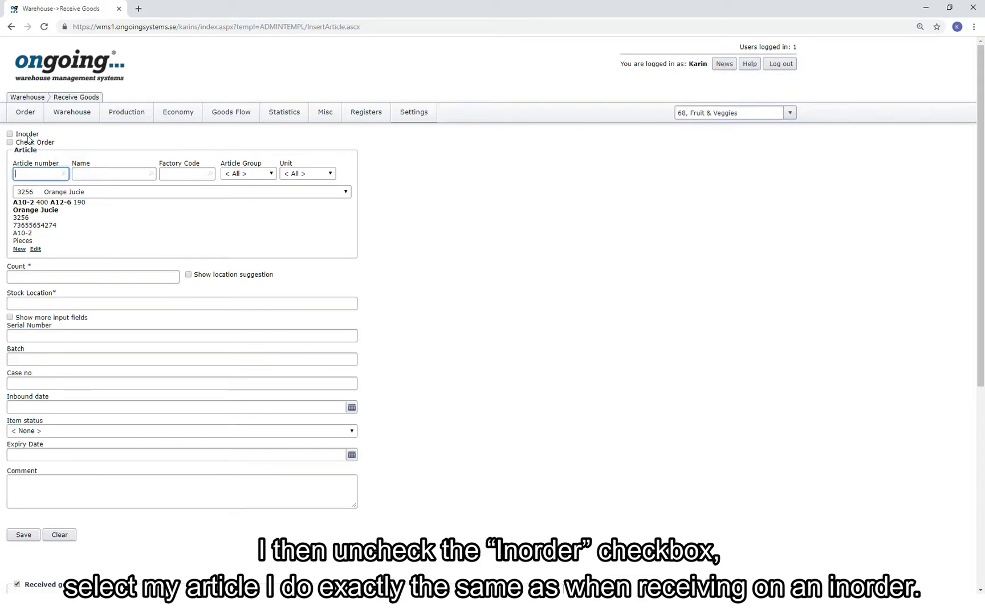
pyautogui.click(10, 134)
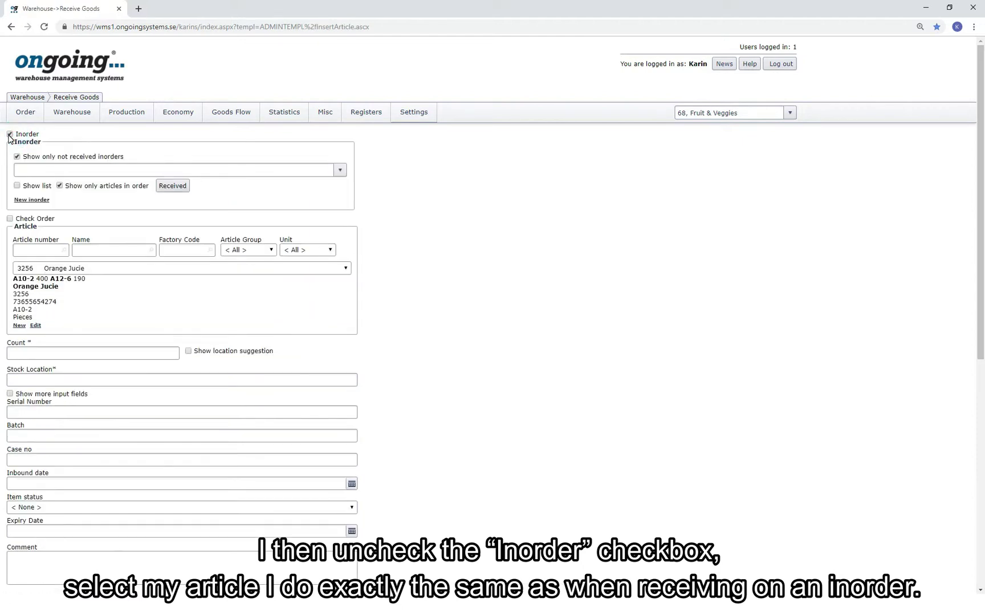
pyautogui.click(10, 135)
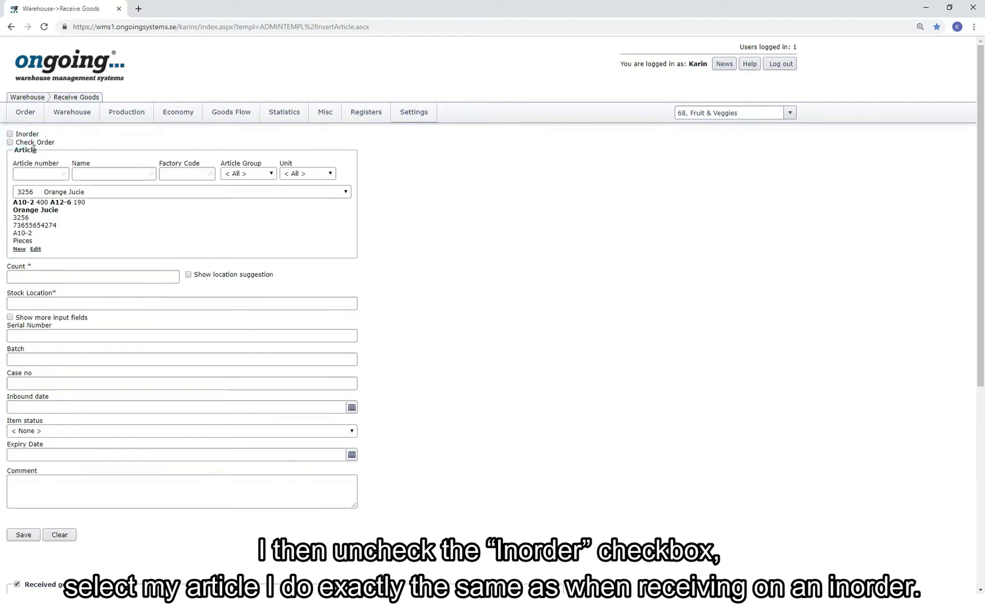
pyautogui.click(295, 194)
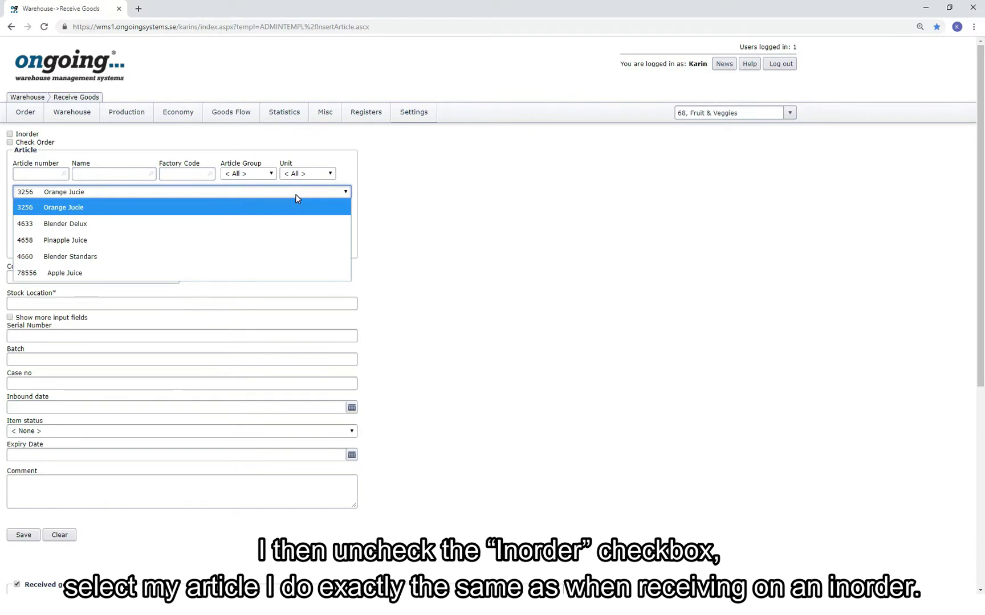
pyautogui.click(157, 244)
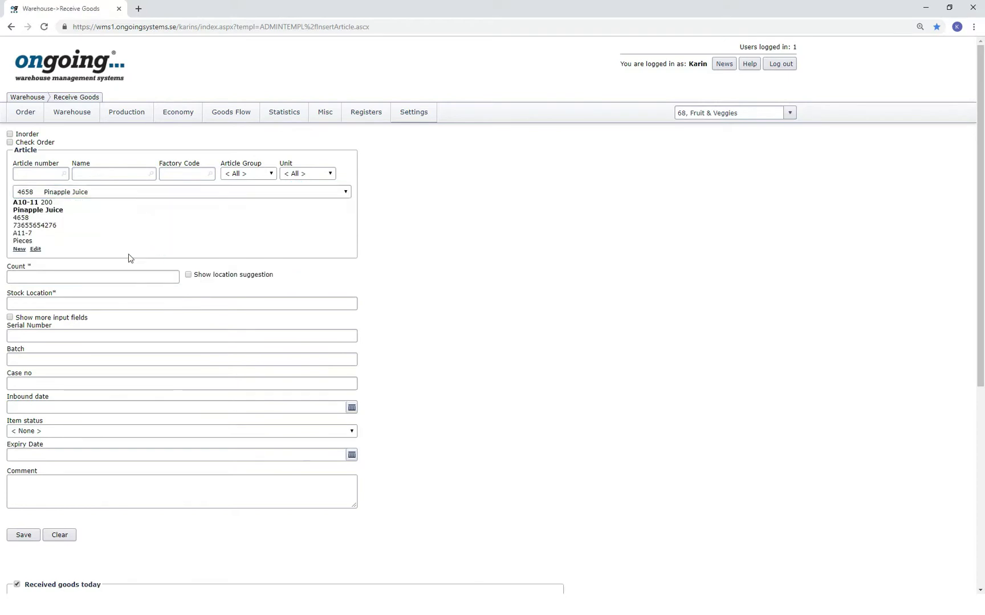
# Enter count 200, location A10-2 and batch B12
pyautogui.click(99, 276)
pyautogui.write('200')
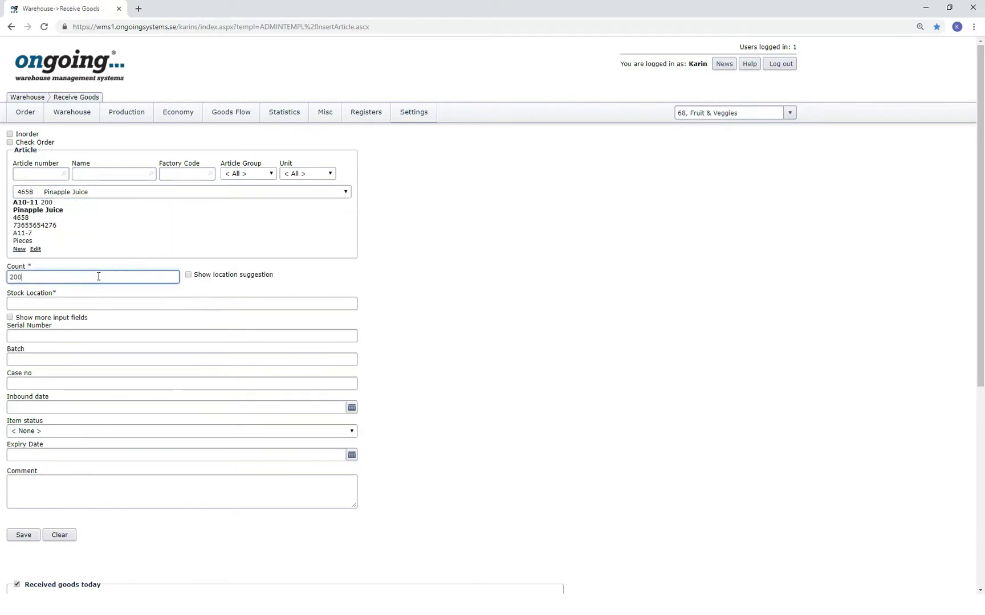
pyautogui.click(89, 301)
pyautogui.write('A')
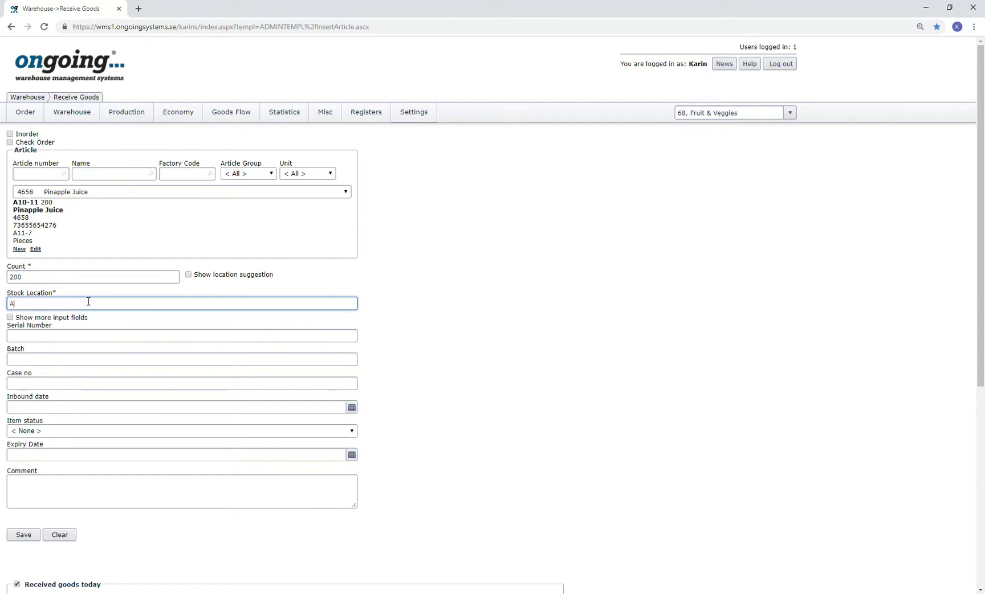
pyautogui.write('10')
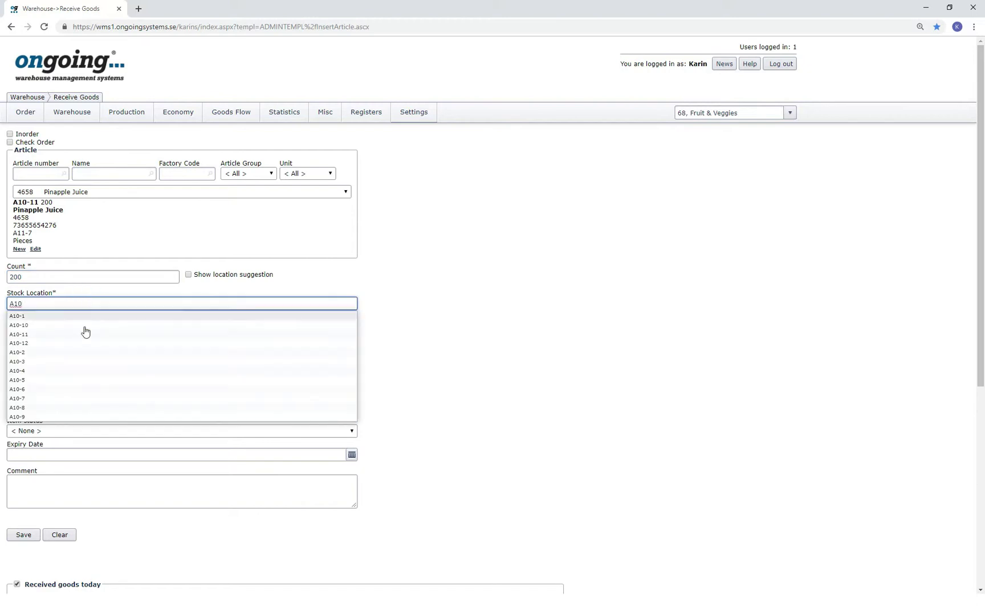
pyautogui.click(66, 352)
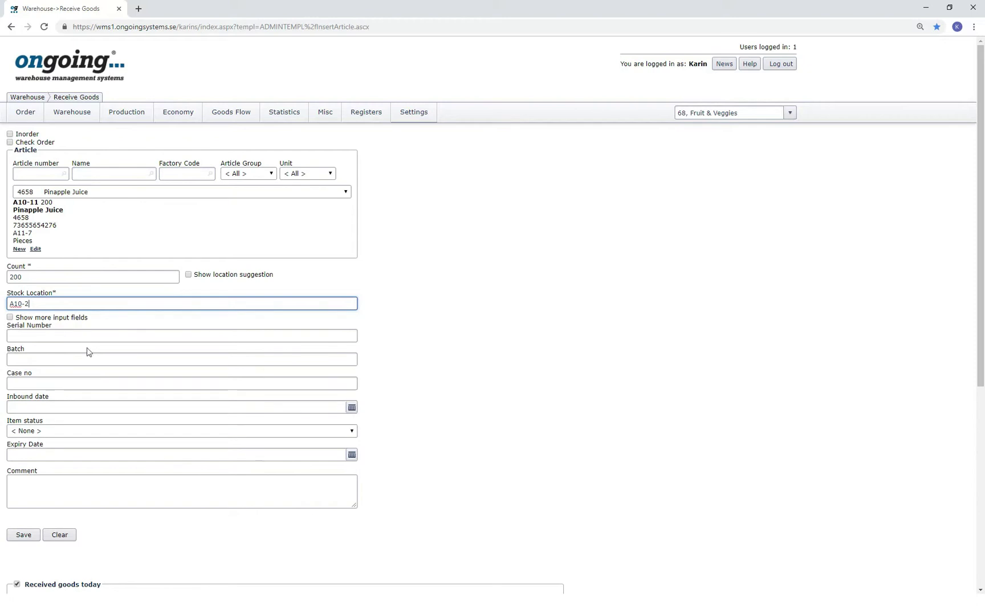
pyautogui.click(75, 359)
pyautogui.write('B12')
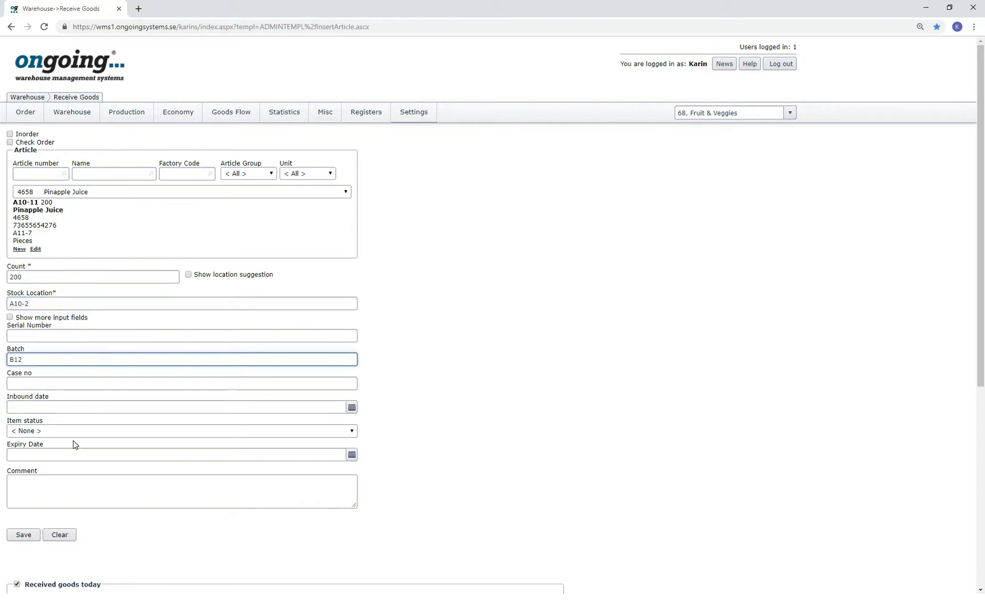
# Set the expiry date to 13/07/2019 and save the receipt into stock
pyautogui.click(75, 455)
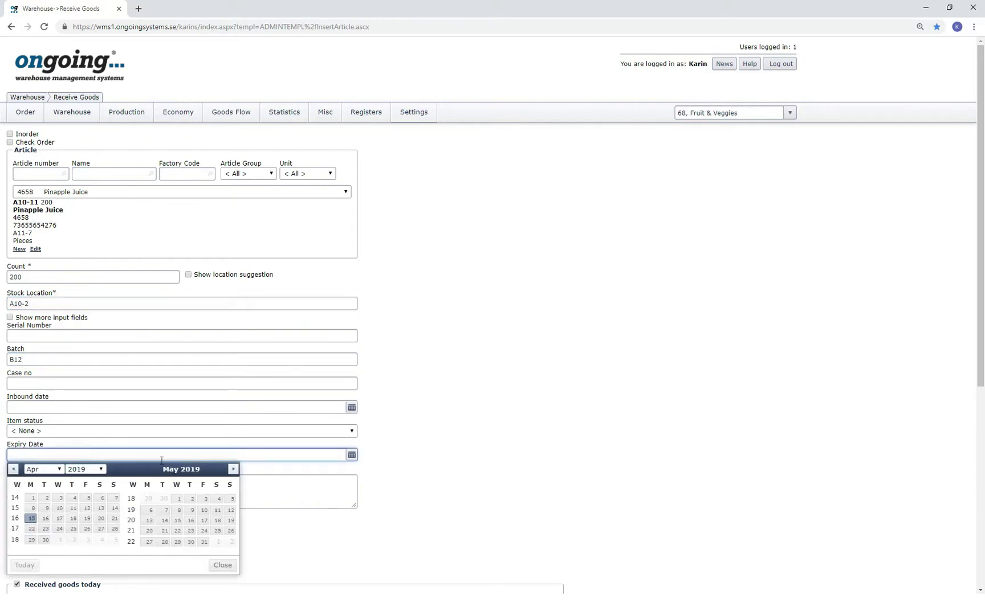
pyautogui.click(233, 469)
pyautogui.click(233, 469)
pyautogui.click(214, 510)
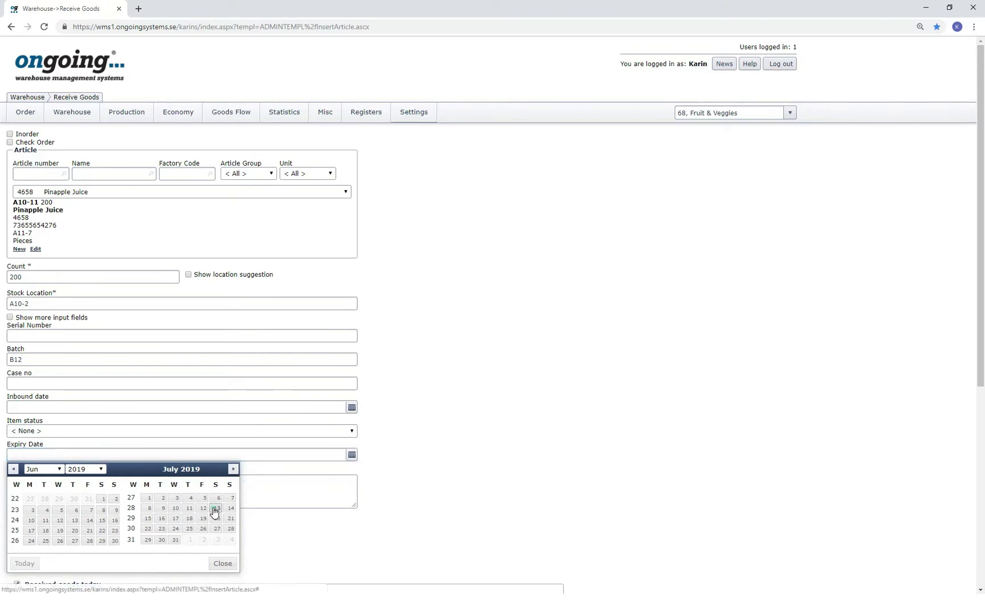
pyautogui.click(31, 538)
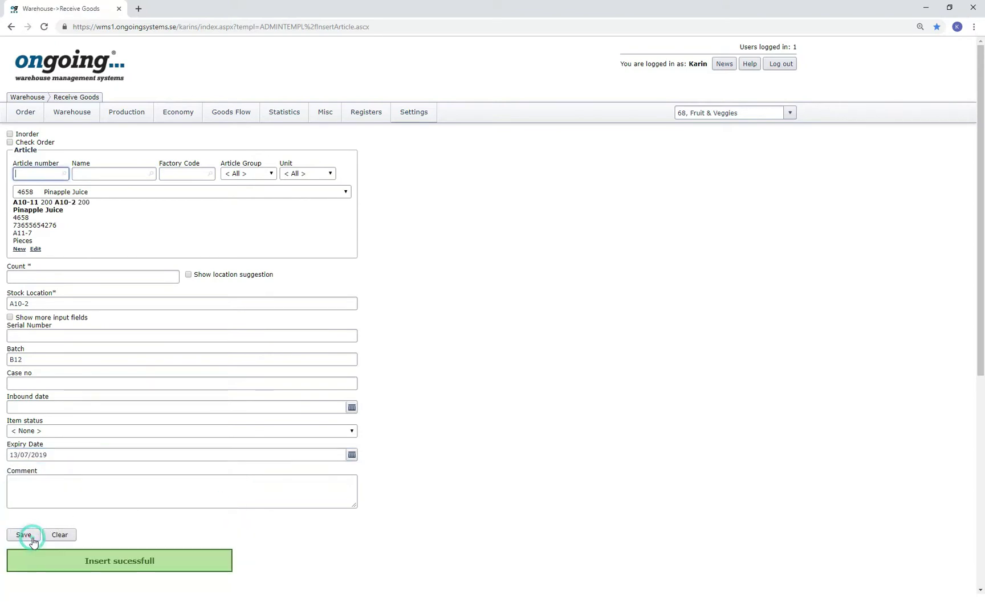
pyautogui.click(978, 306)
pyautogui.moveTo(978, 306); pyautogui.dragTo(961, 473)
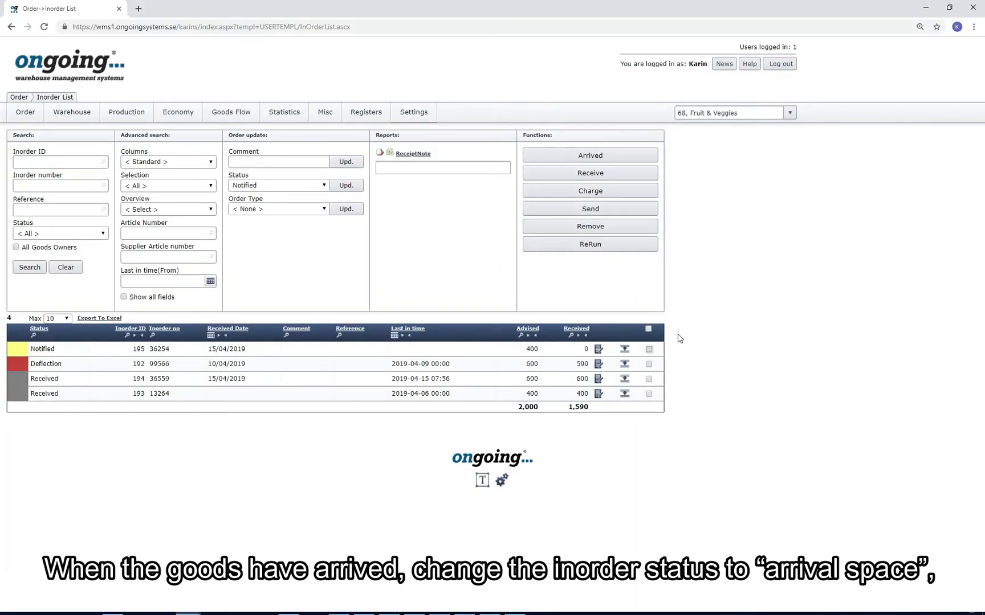
# Select inorder 36254 and mark it as Arrived
pyautogui.click(649, 349)
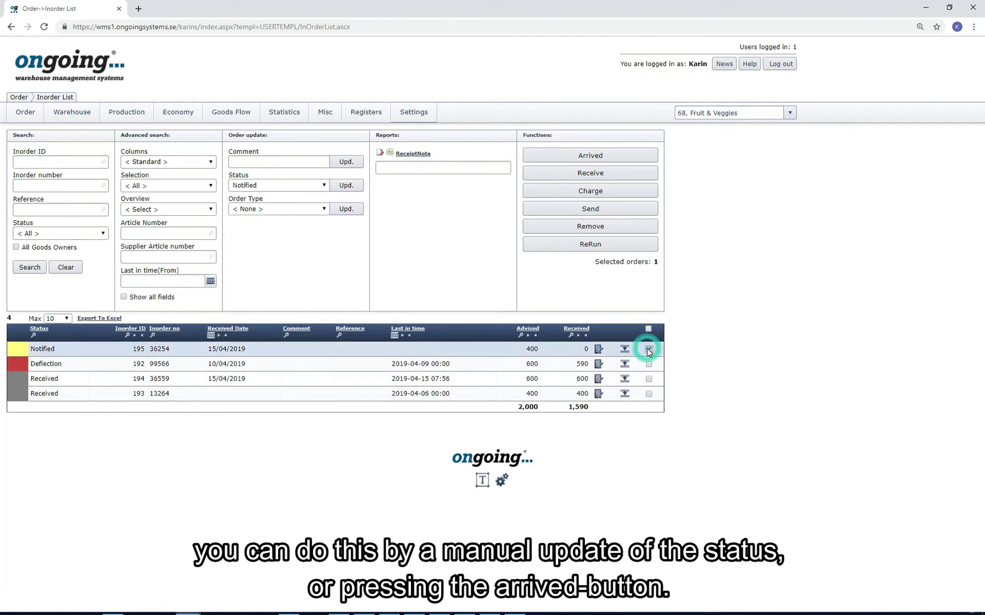
pyautogui.click(308, 187)
pyautogui.click(310, 186)
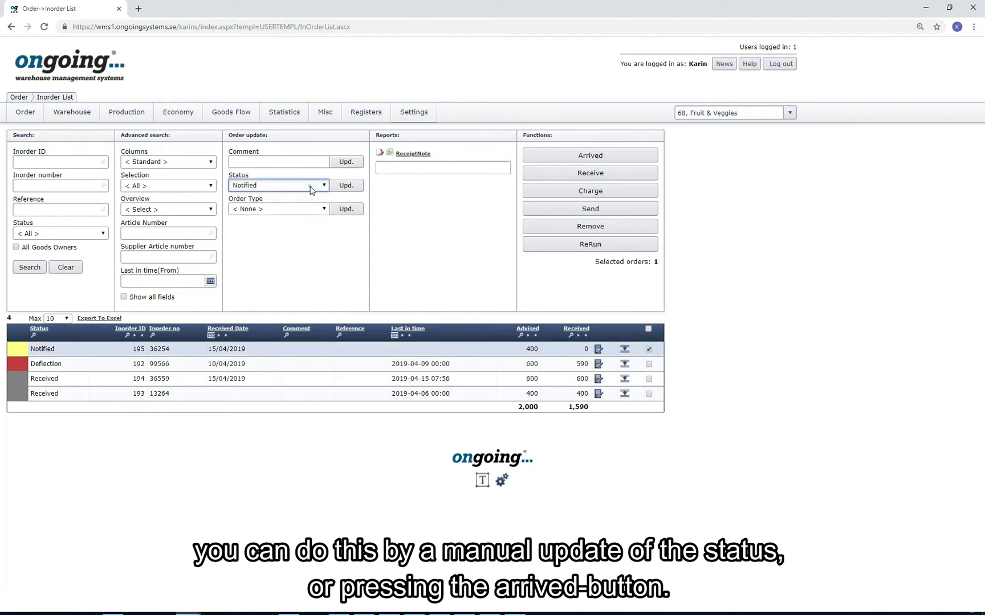
pyautogui.click(641, 158)
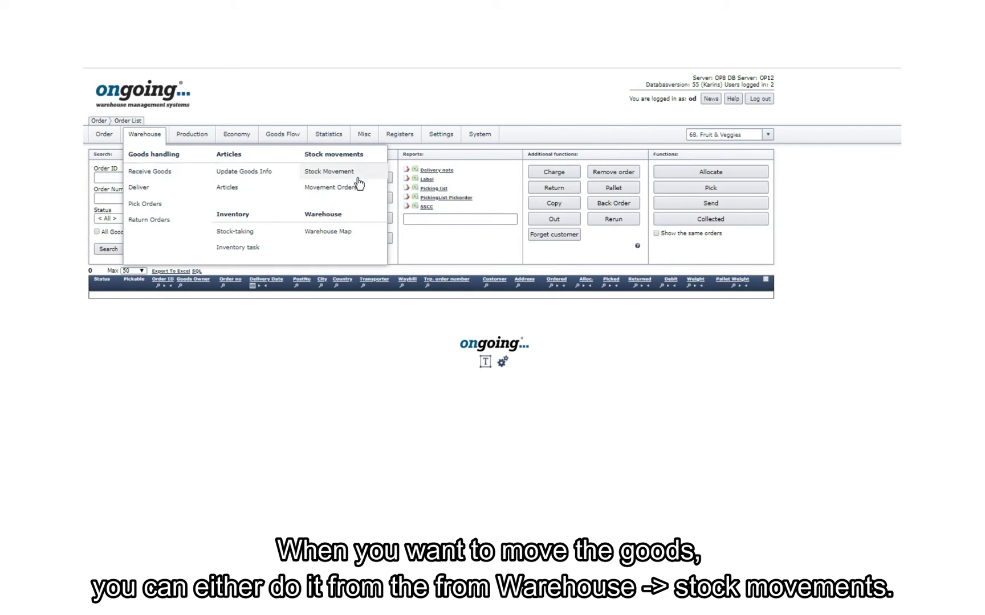
# Go to the Stock Movement page and focus the From location field
pyautogui.click(357, 177)
pyautogui.click(174, 180)
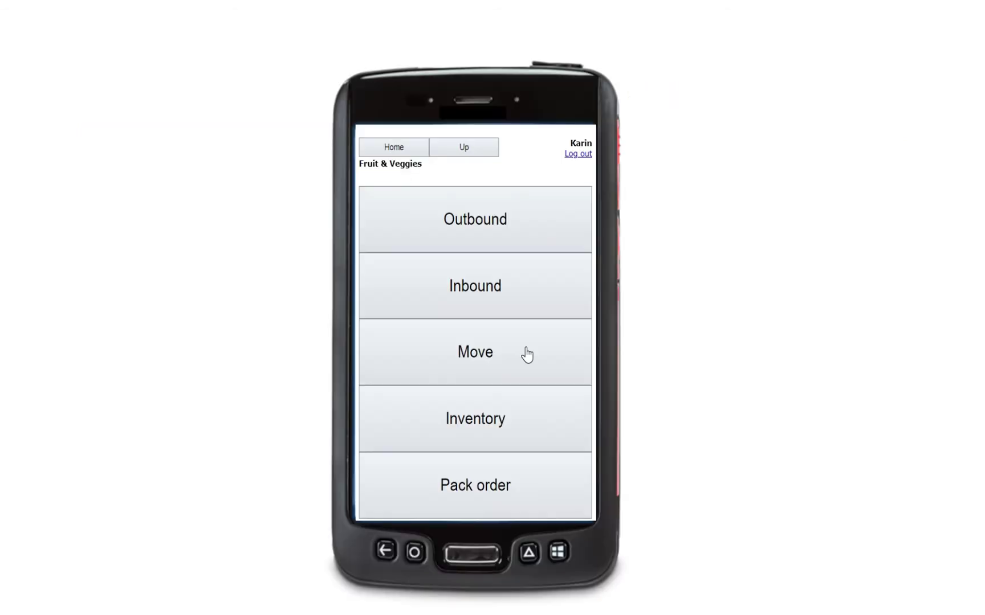
# Use the scanner's Move to transfer all 345 articles from a10-1 to c10-1
pyautogui.click(527, 354)
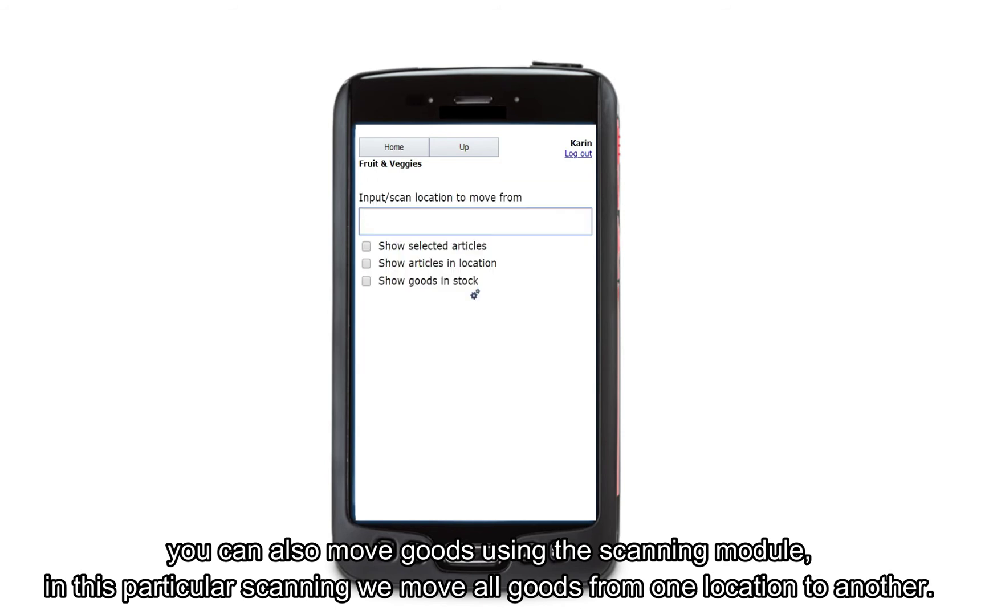
pyautogui.write('a10-1')
pyautogui.press('Return')
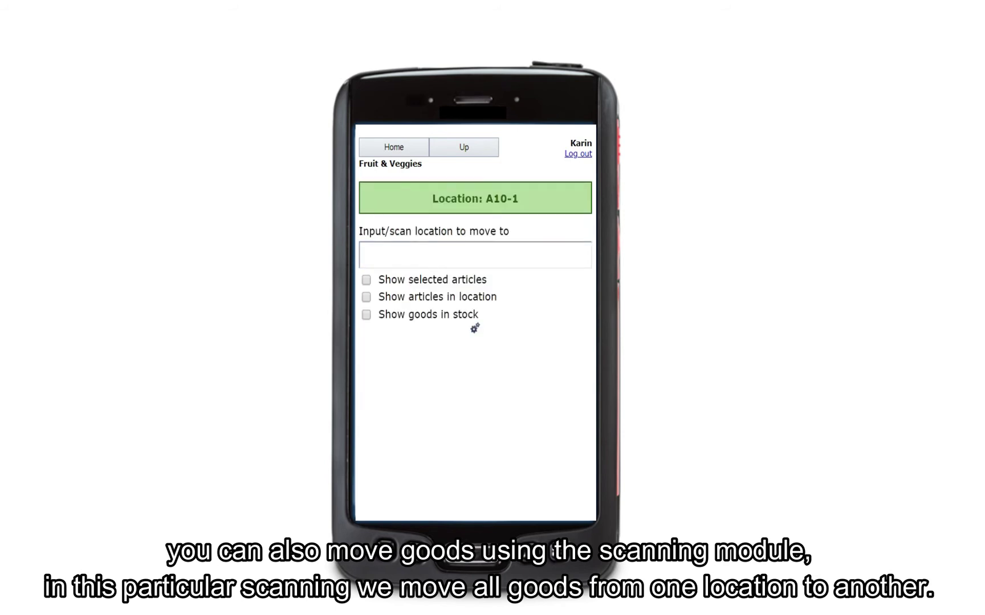
pyautogui.write('c10-1')
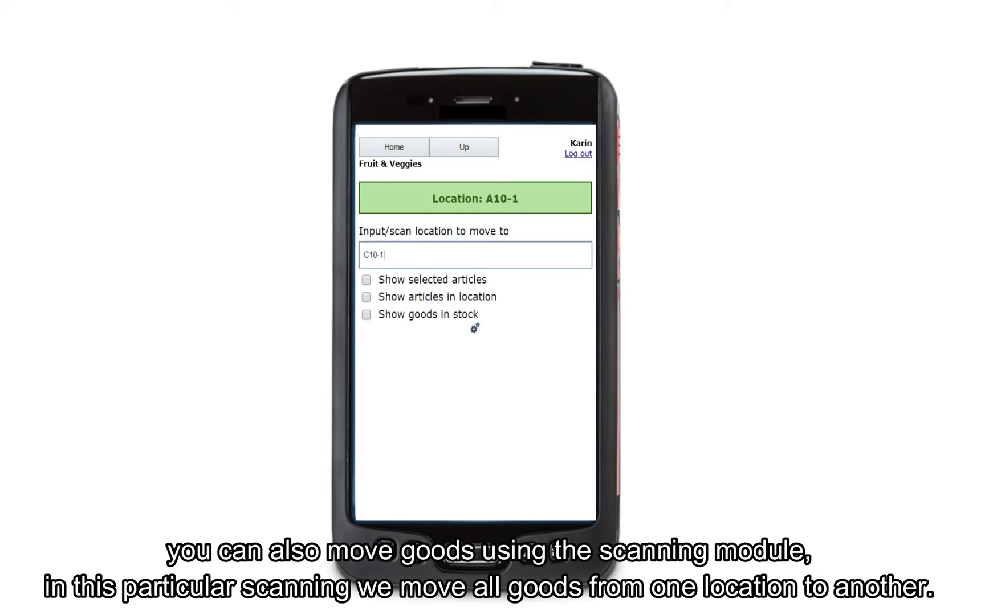
pyautogui.press('Return')
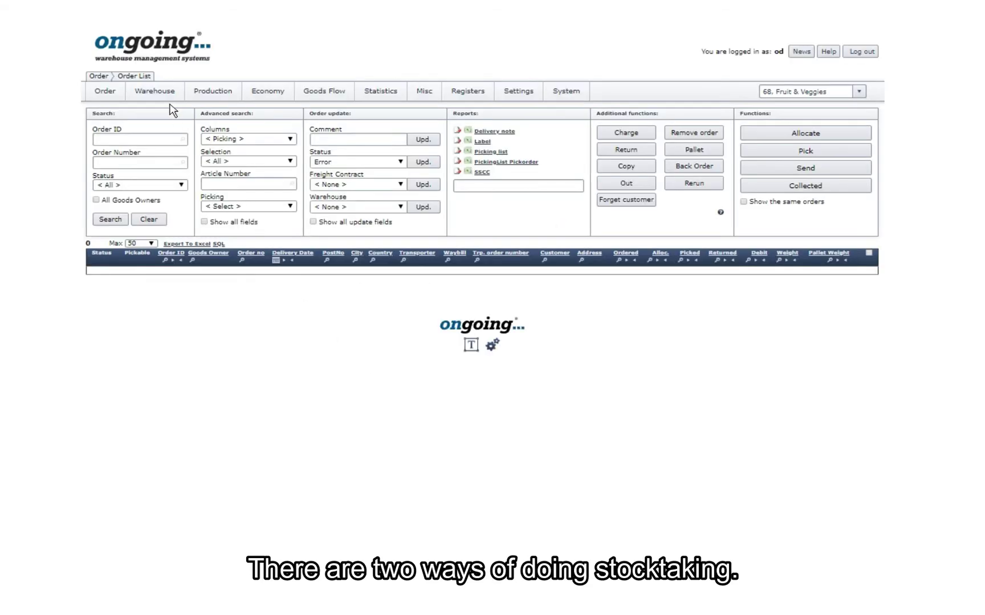
# On the Warehouse stock-taking page, count Apple juice as 2 at A10-1 and 90 at C10-1
pyautogui.click(169, 103)
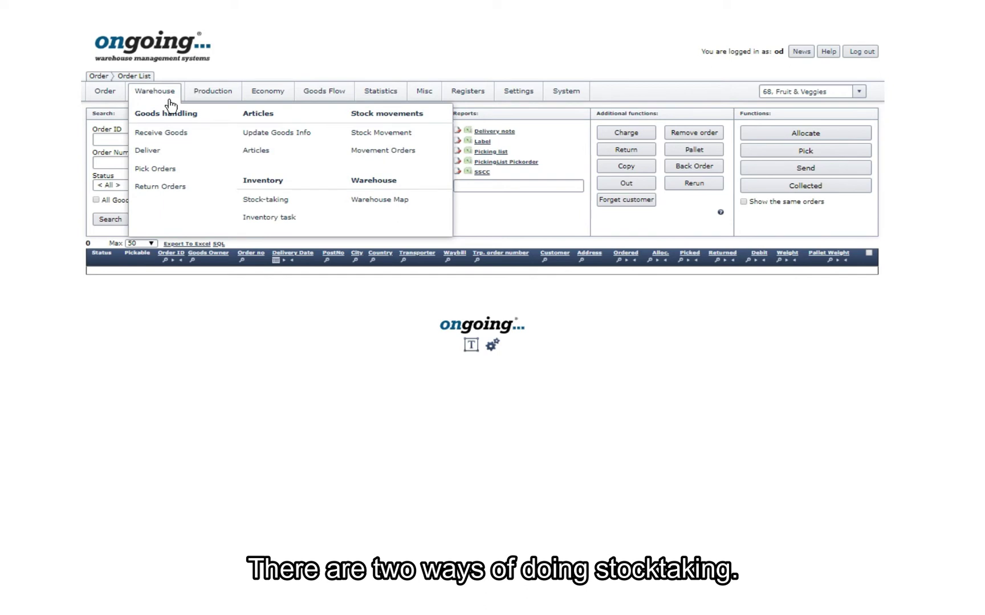
pyautogui.click(260, 202)
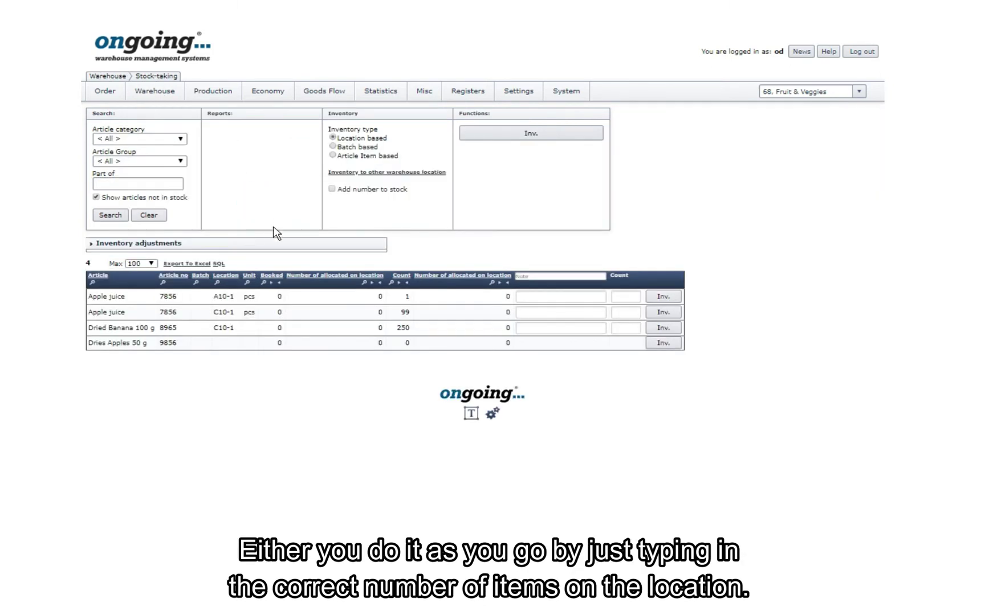
pyautogui.click(637, 297)
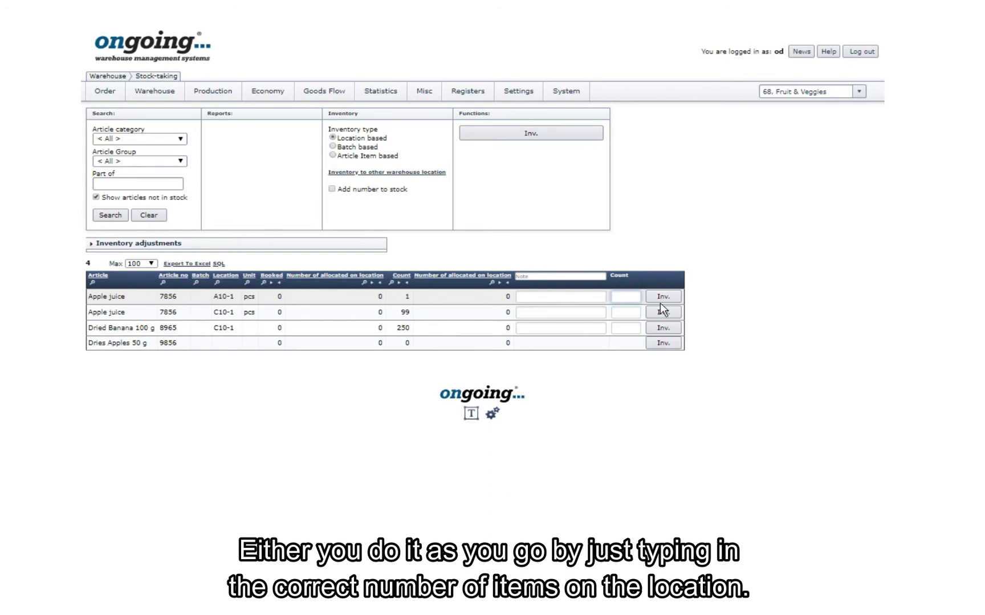
pyautogui.write('2')
pyautogui.click(674, 299)
pyautogui.click(618, 312)
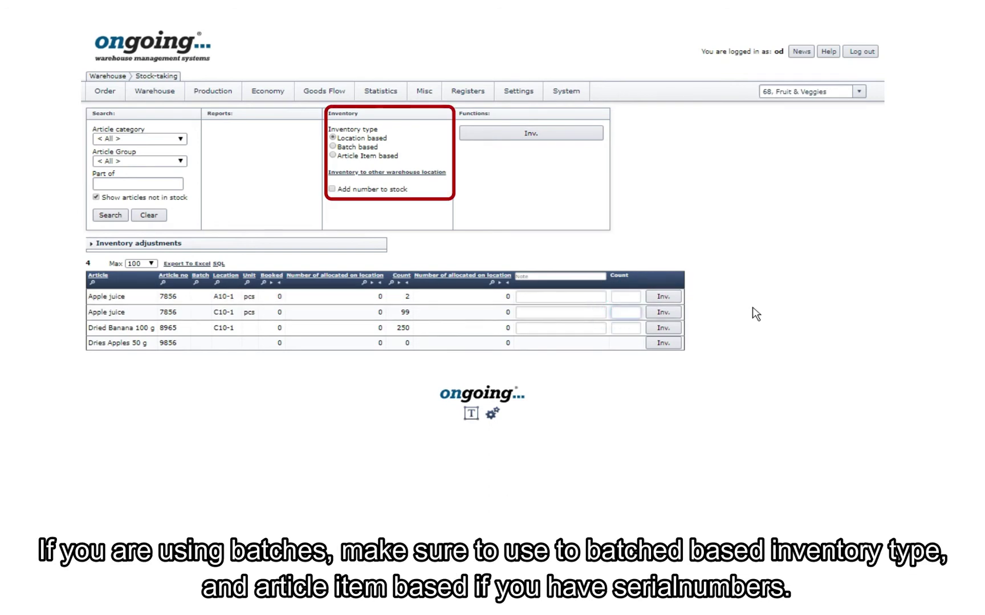
pyautogui.write('90')
pyautogui.click(667, 313)
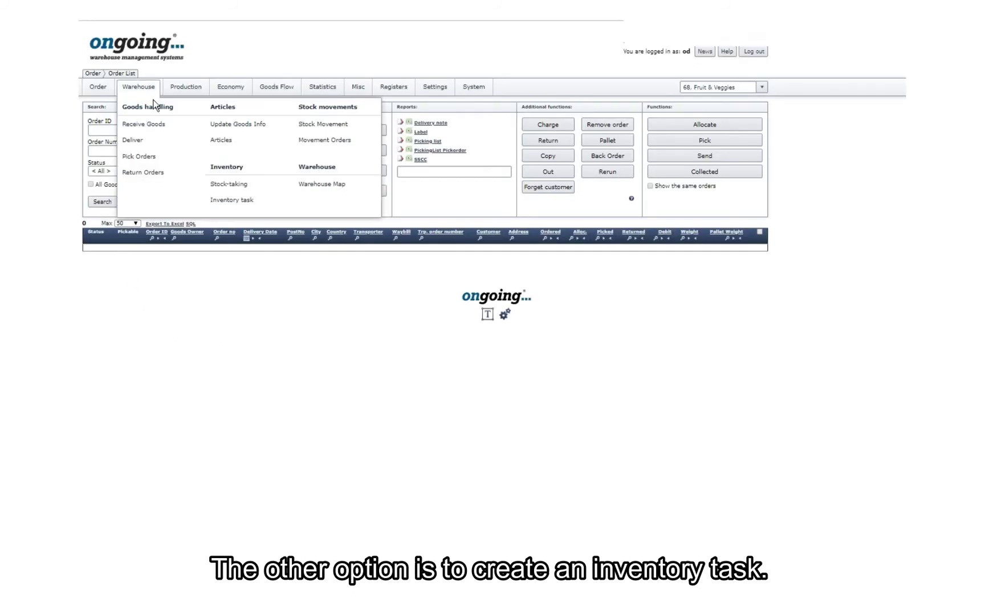
# Create and confirm a new inventory task, number 126
pyautogui.click(242, 206)
pyautogui.click(114, 132)
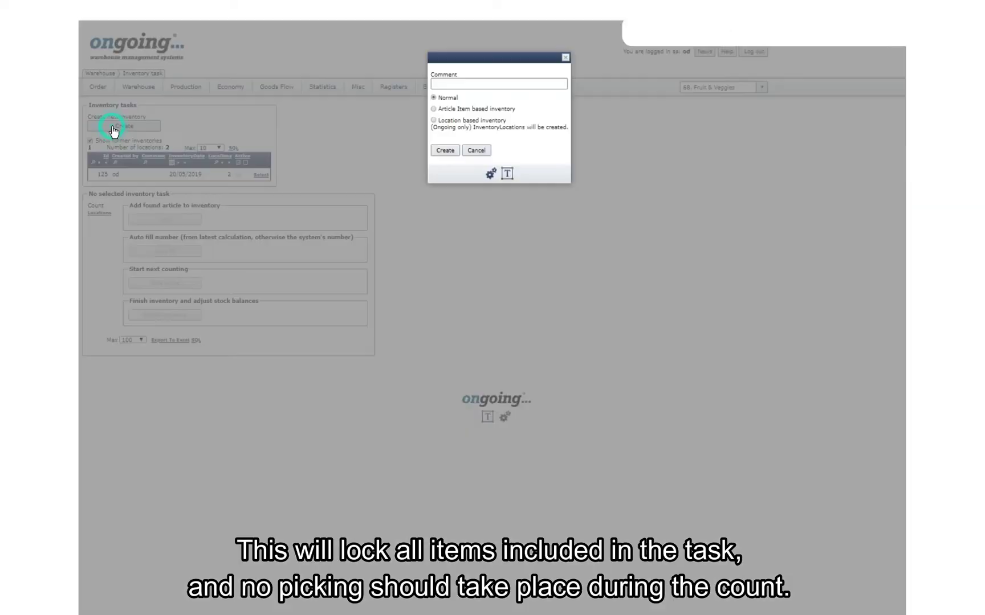
pyautogui.click(449, 155)
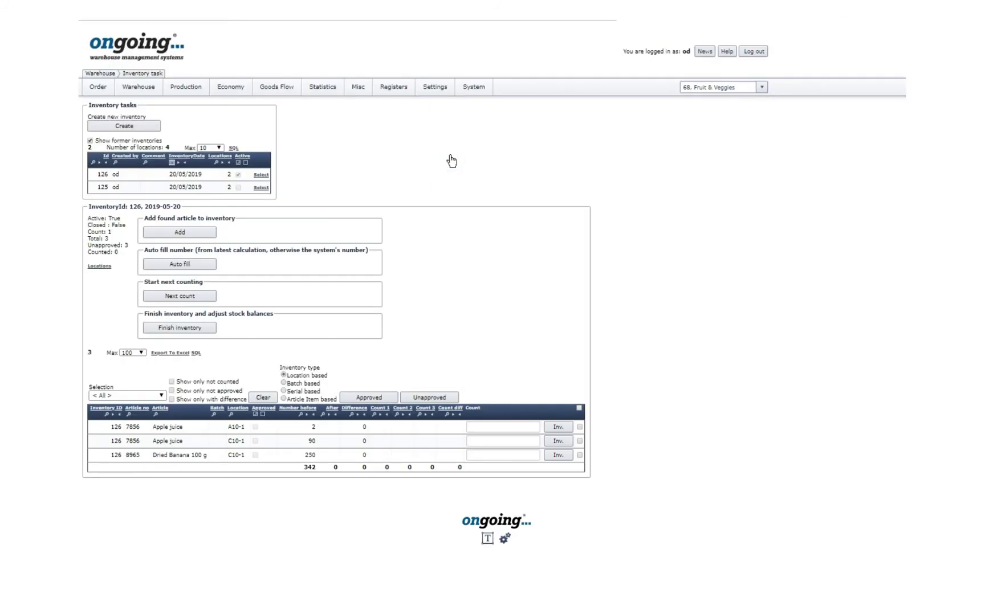
# Submit the first count: Apple juice A10-1 2, Apple juice C10-1 89, Dried Banana 255
pyautogui.click(497, 427)
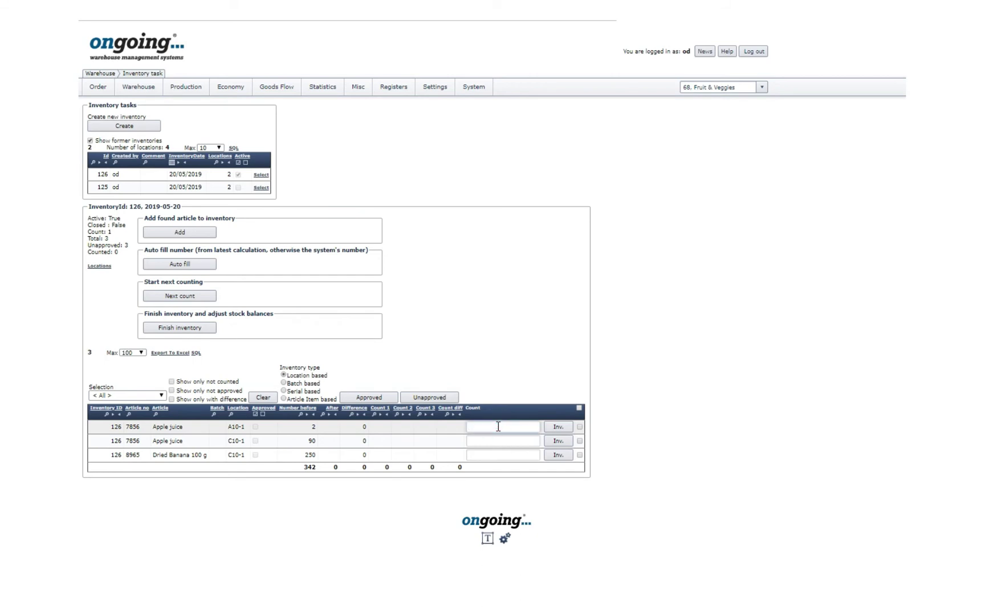
pyautogui.write('2')
pyautogui.click(499, 441)
pyautogui.write('89')
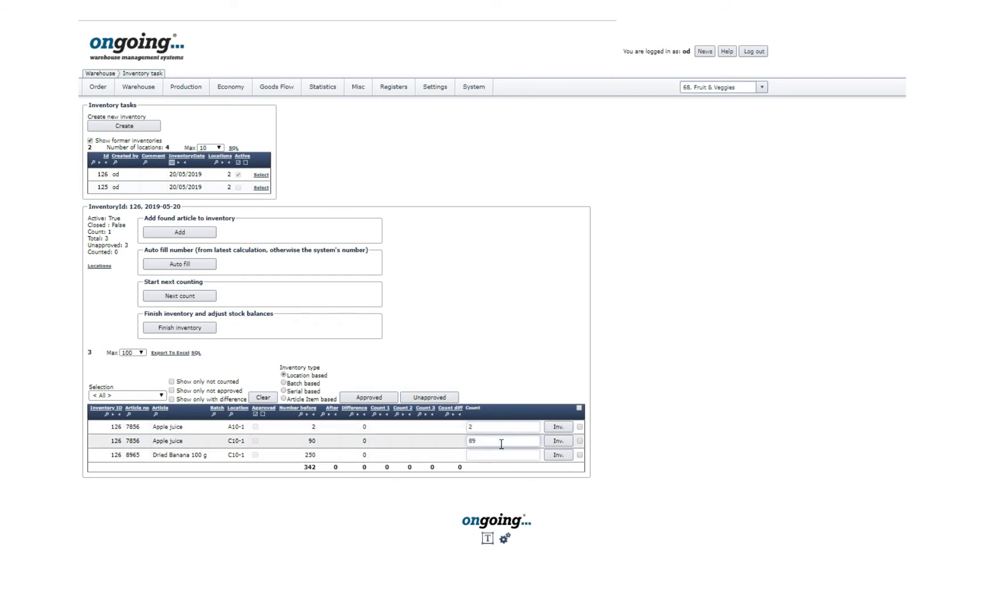
pyautogui.click(502, 455)
pyautogui.write('255')
pyautogui.click(549, 456)
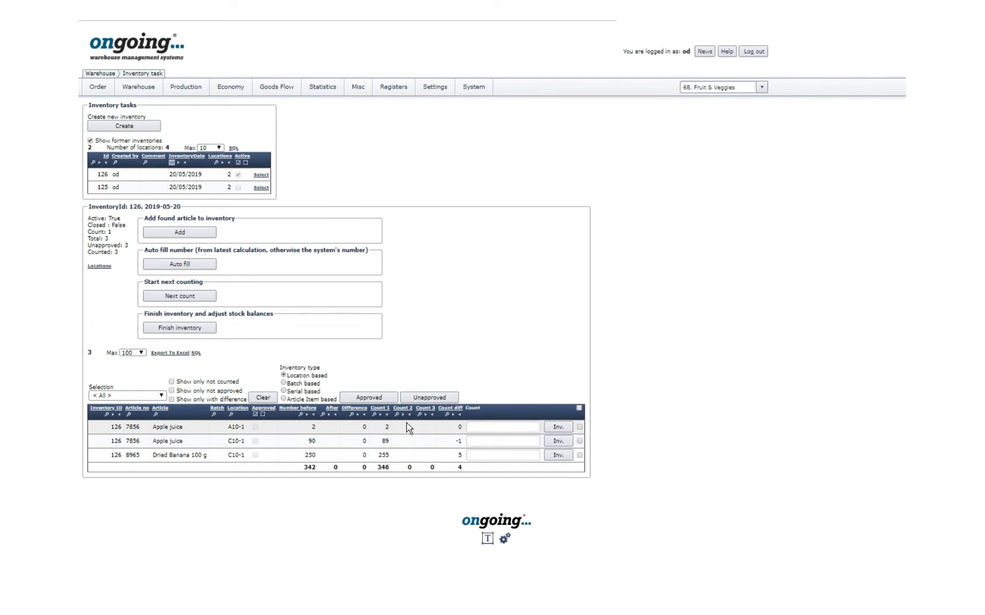
# Start a second count and submit 0, 90 and 255 for the three rows
pyautogui.click(204, 297)
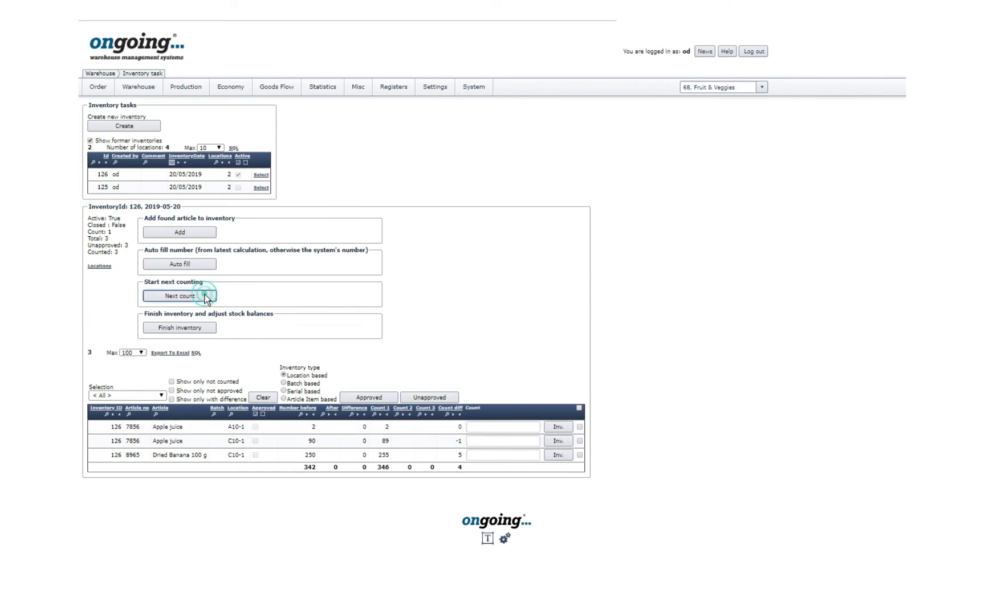
pyautogui.click(479, 429)
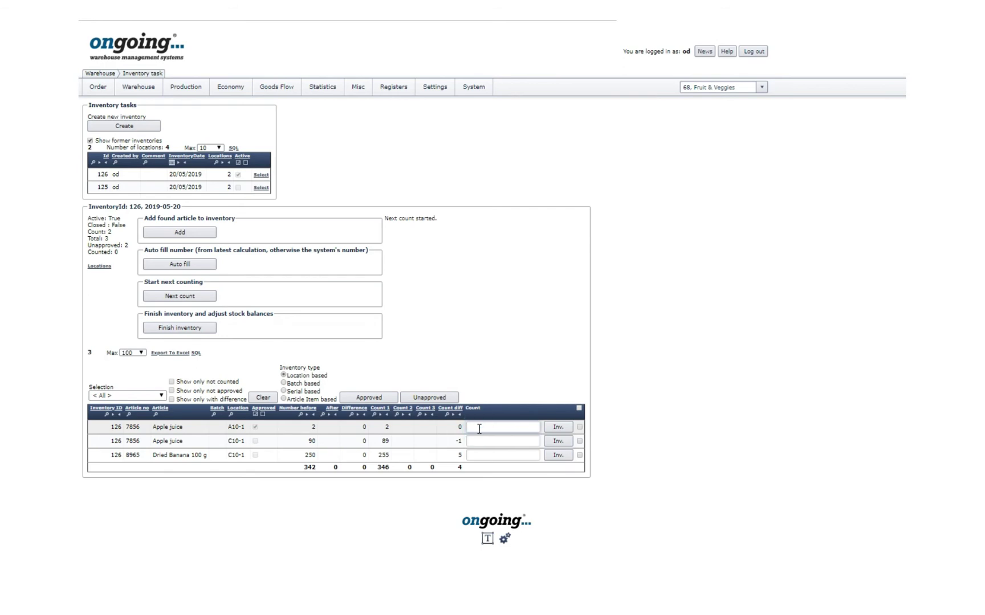
pyautogui.write('0')
pyautogui.press('Tab')
pyautogui.write('90')
pyautogui.press('Tab')
pyautogui.write('255')
pyautogui.click(561, 456)
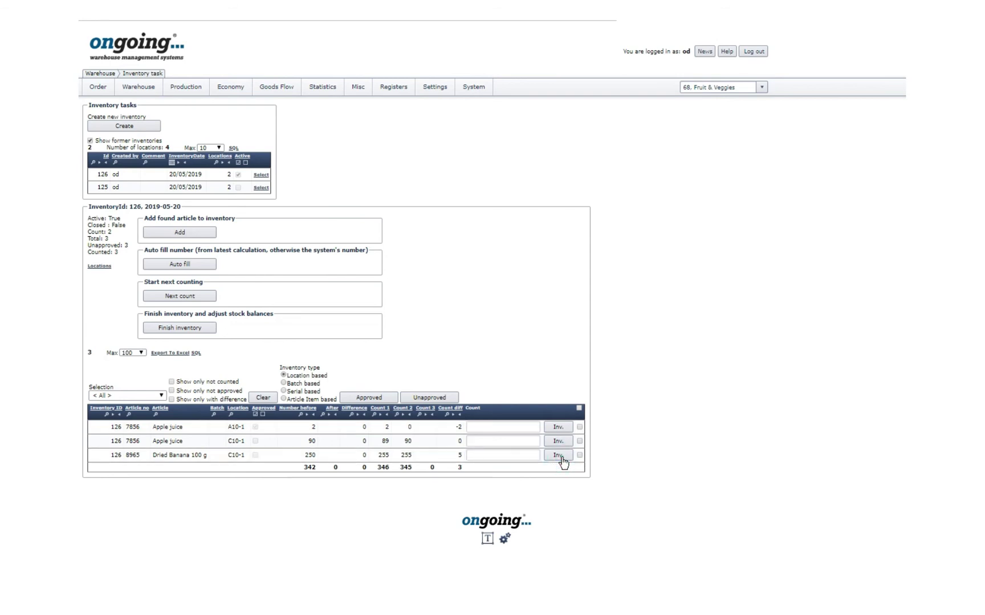
# Select all three rows of inventory 126, mark them Approved, and finish the inventory
pyautogui.click(578, 408)
pyautogui.click(386, 399)
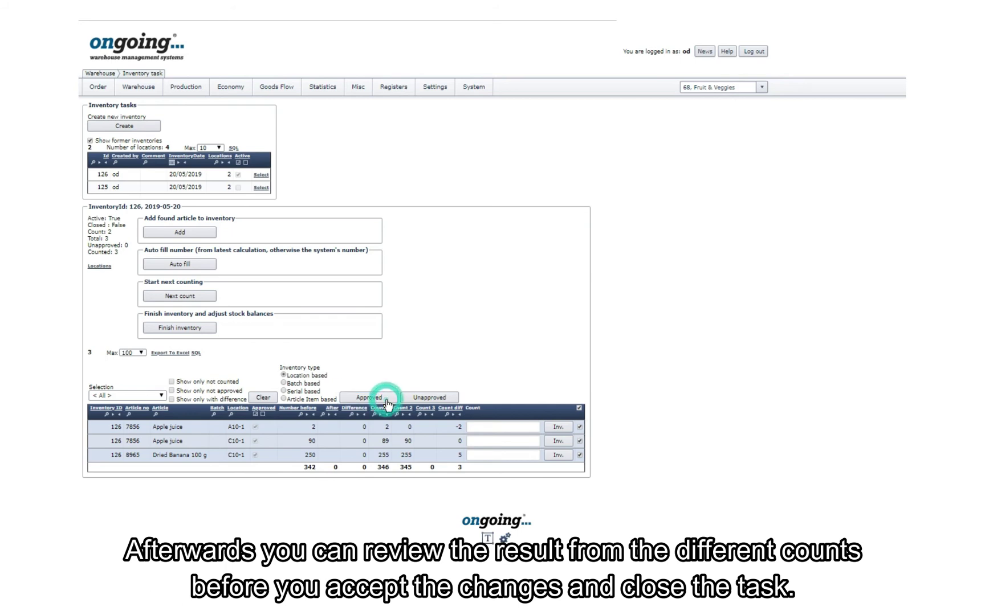
pyautogui.click(204, 328)
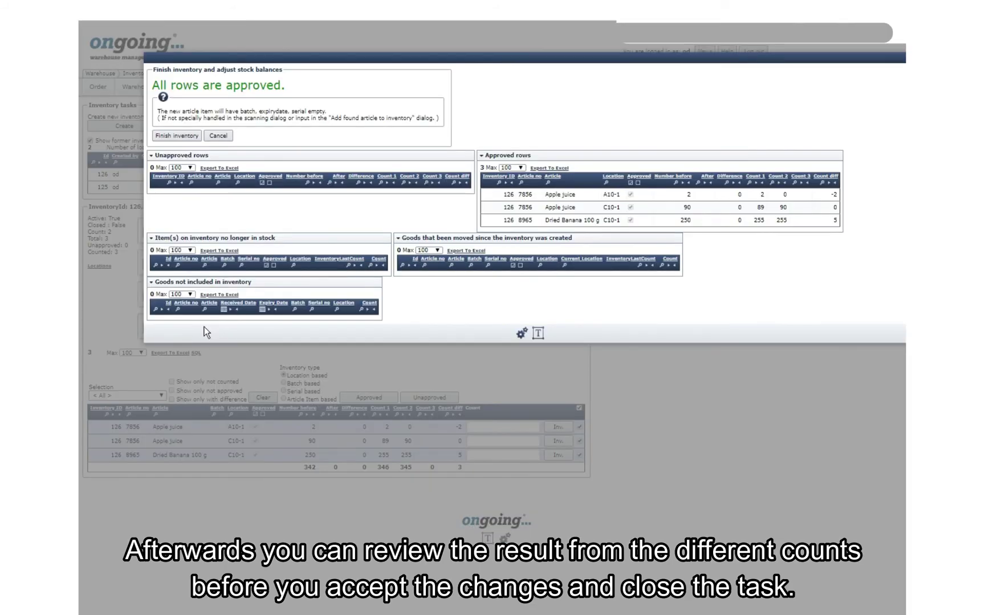
pyautogui.click(178, 137)
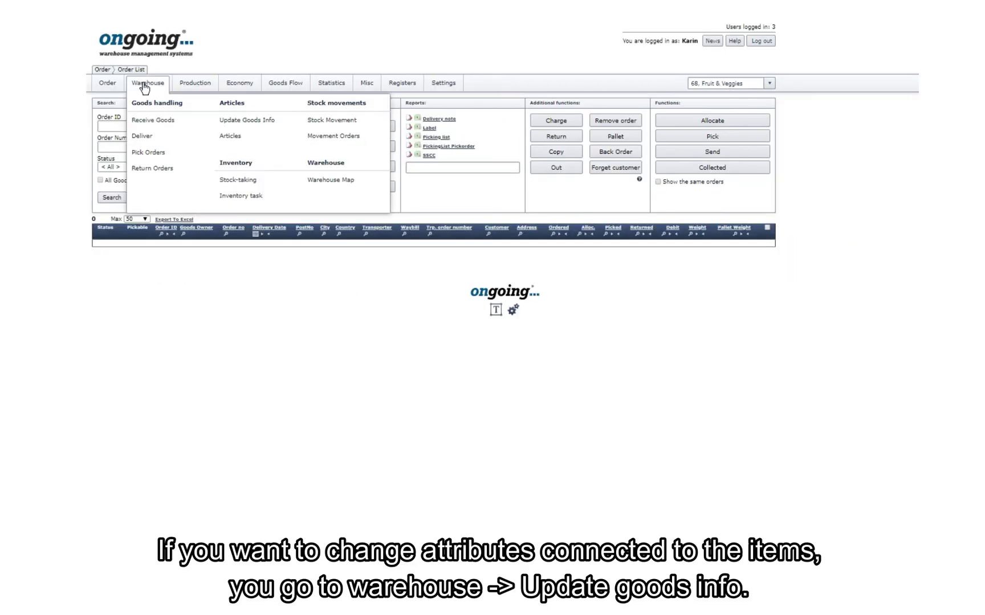
# In Update Goods Info, set the 14/09/2019 Dried Banana item to Damaged, lock it, and save
pyautogui.click(243, 126)
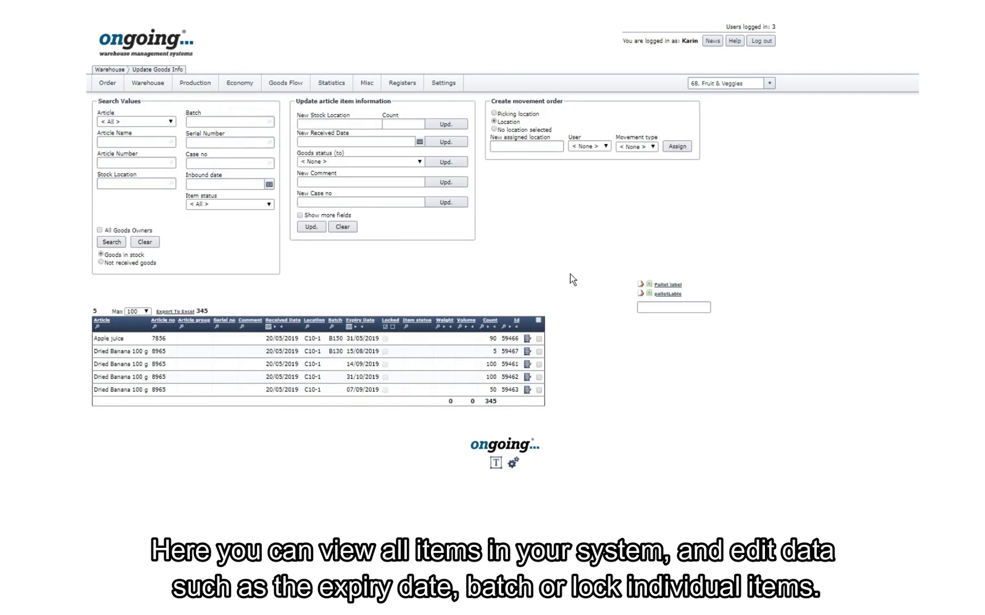
pyautogui.click(527, 366)
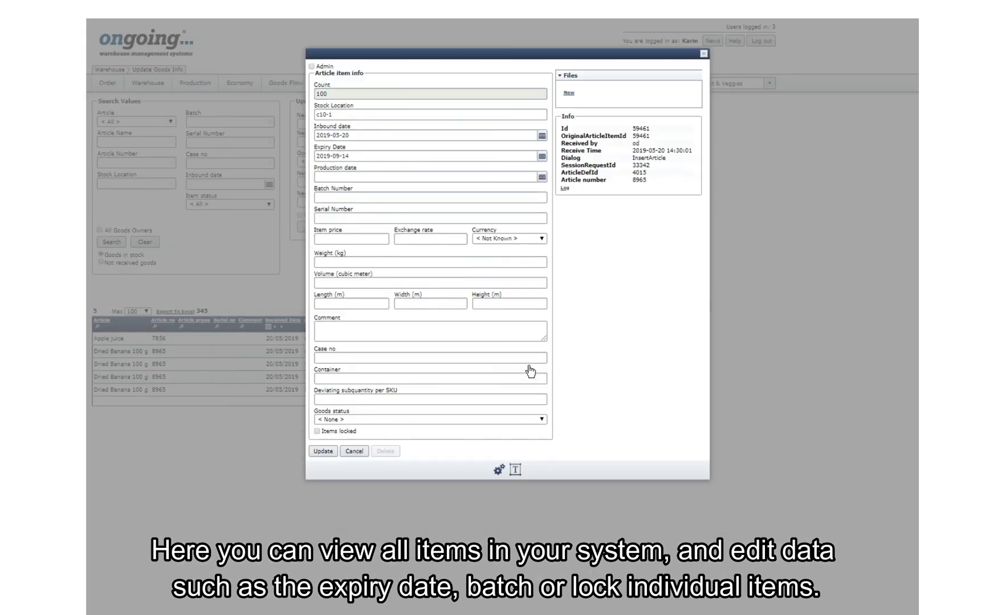
pyautogui.click(351, 420)
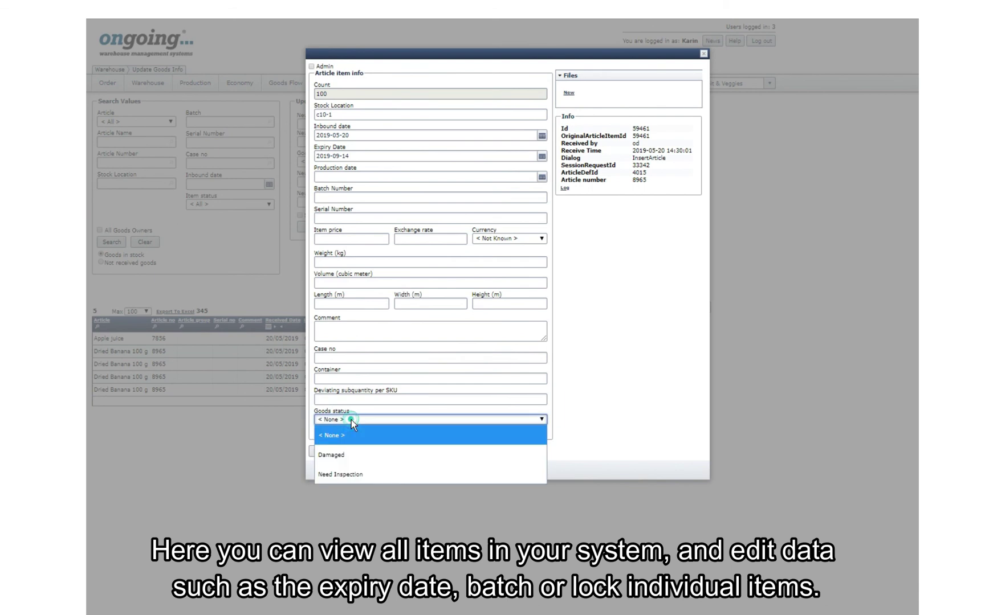
pyautogui.click(338, 454)
pyautogui.click(318, 431)
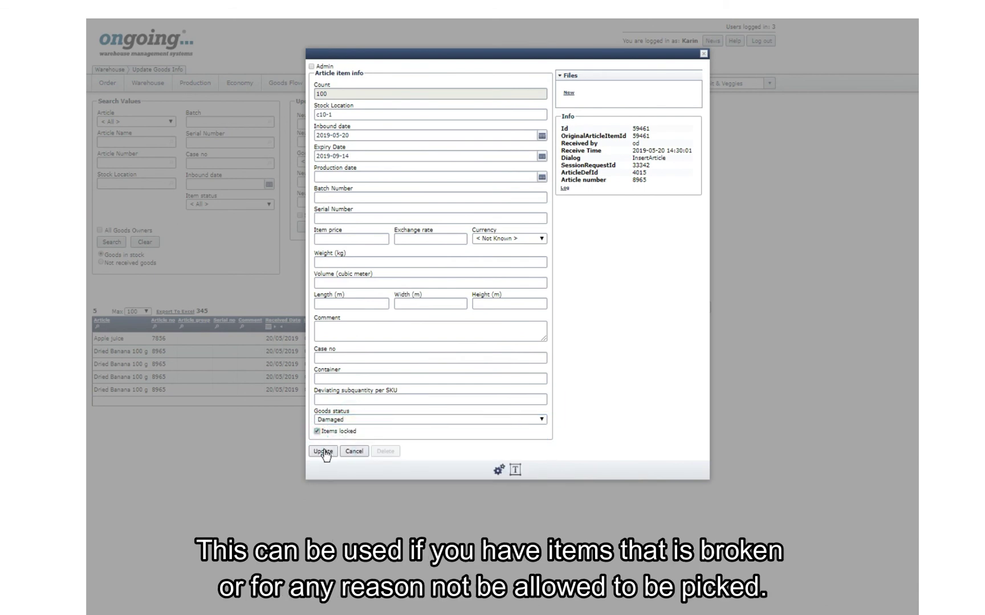
pyautogui.click(323, 452)
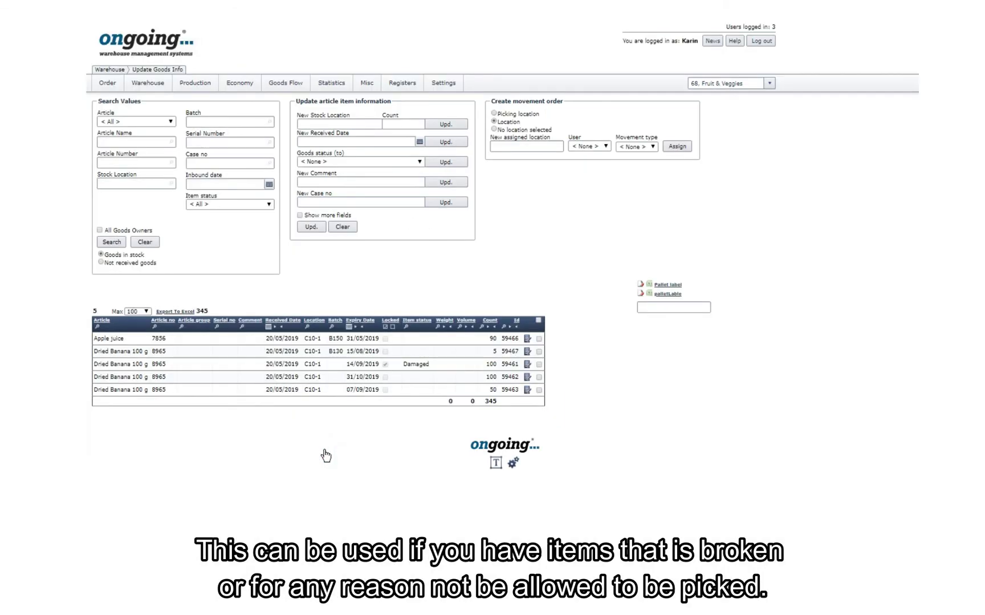